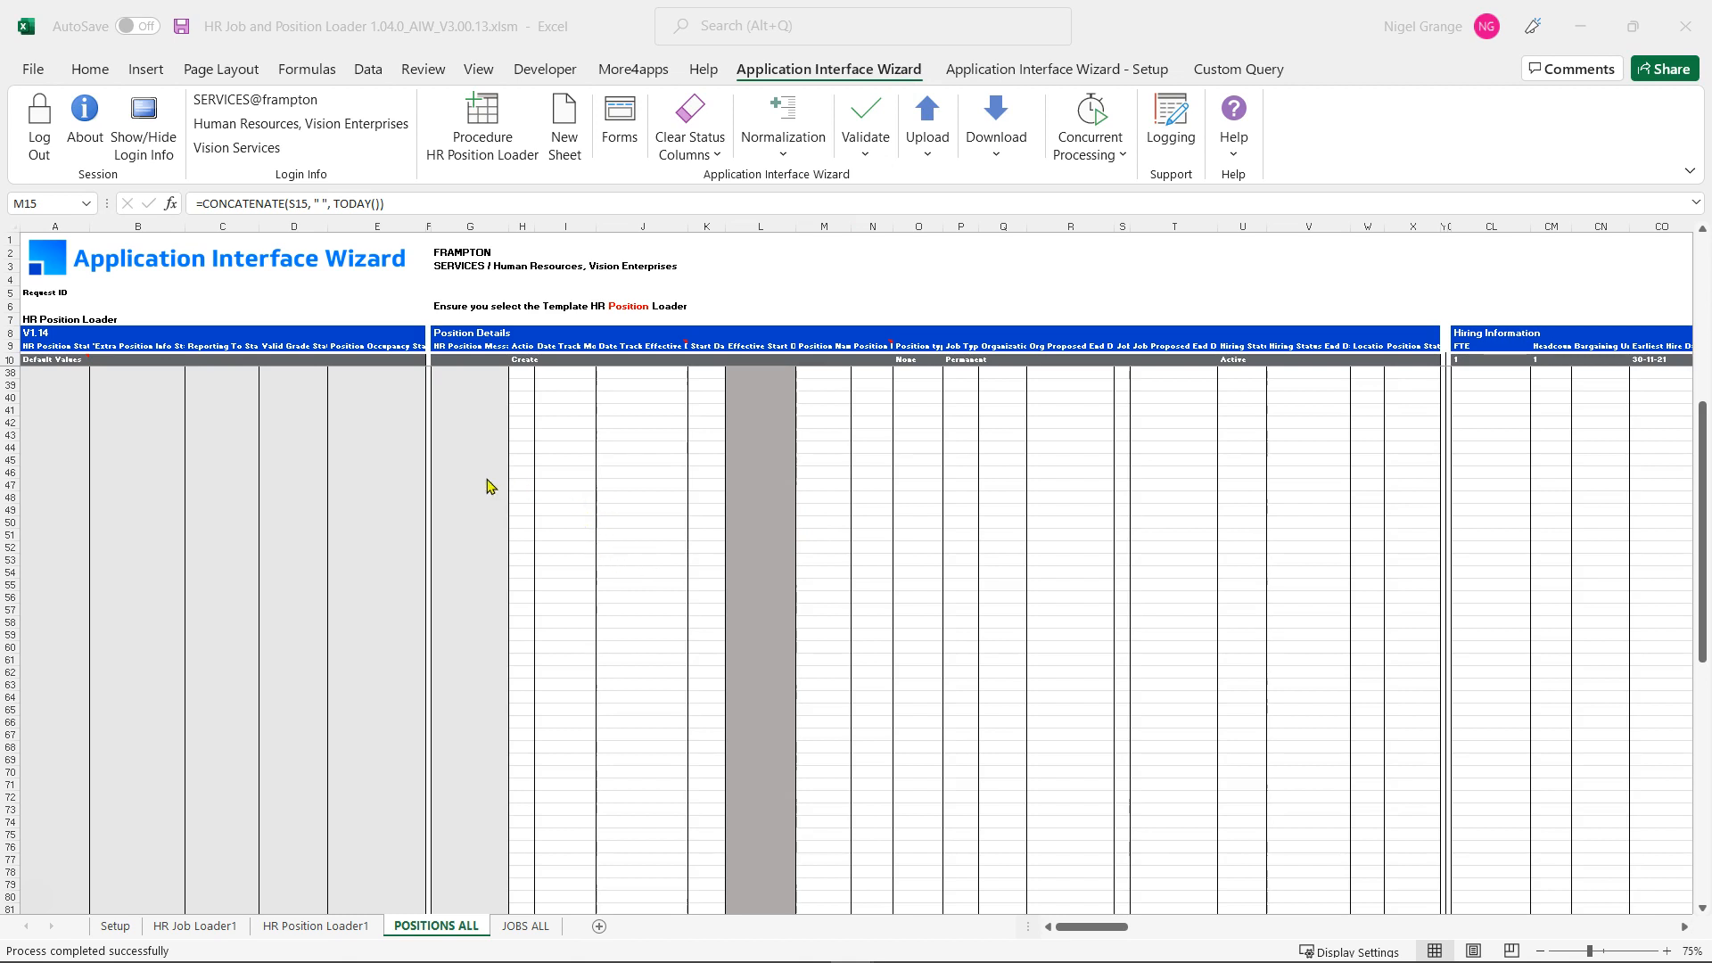
# Generate a new worksheet from the HR Position Loader template and look across its position columns
pyautogui.click(477, 108)
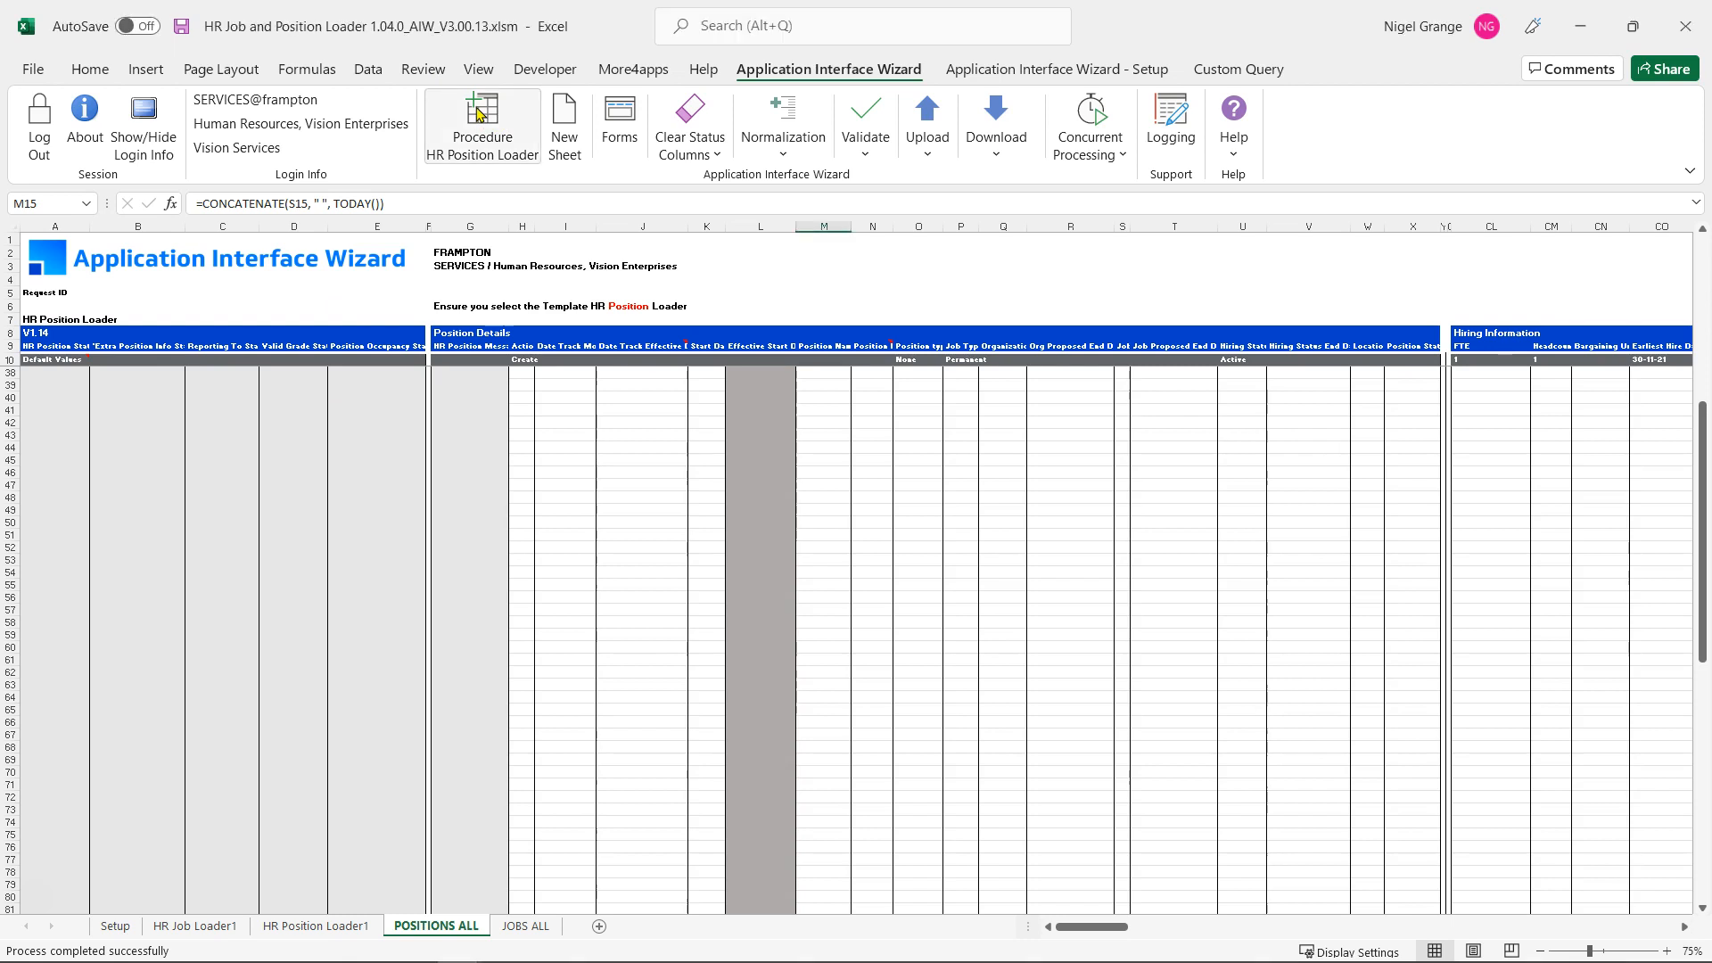
pyautogui.click(480, 119)
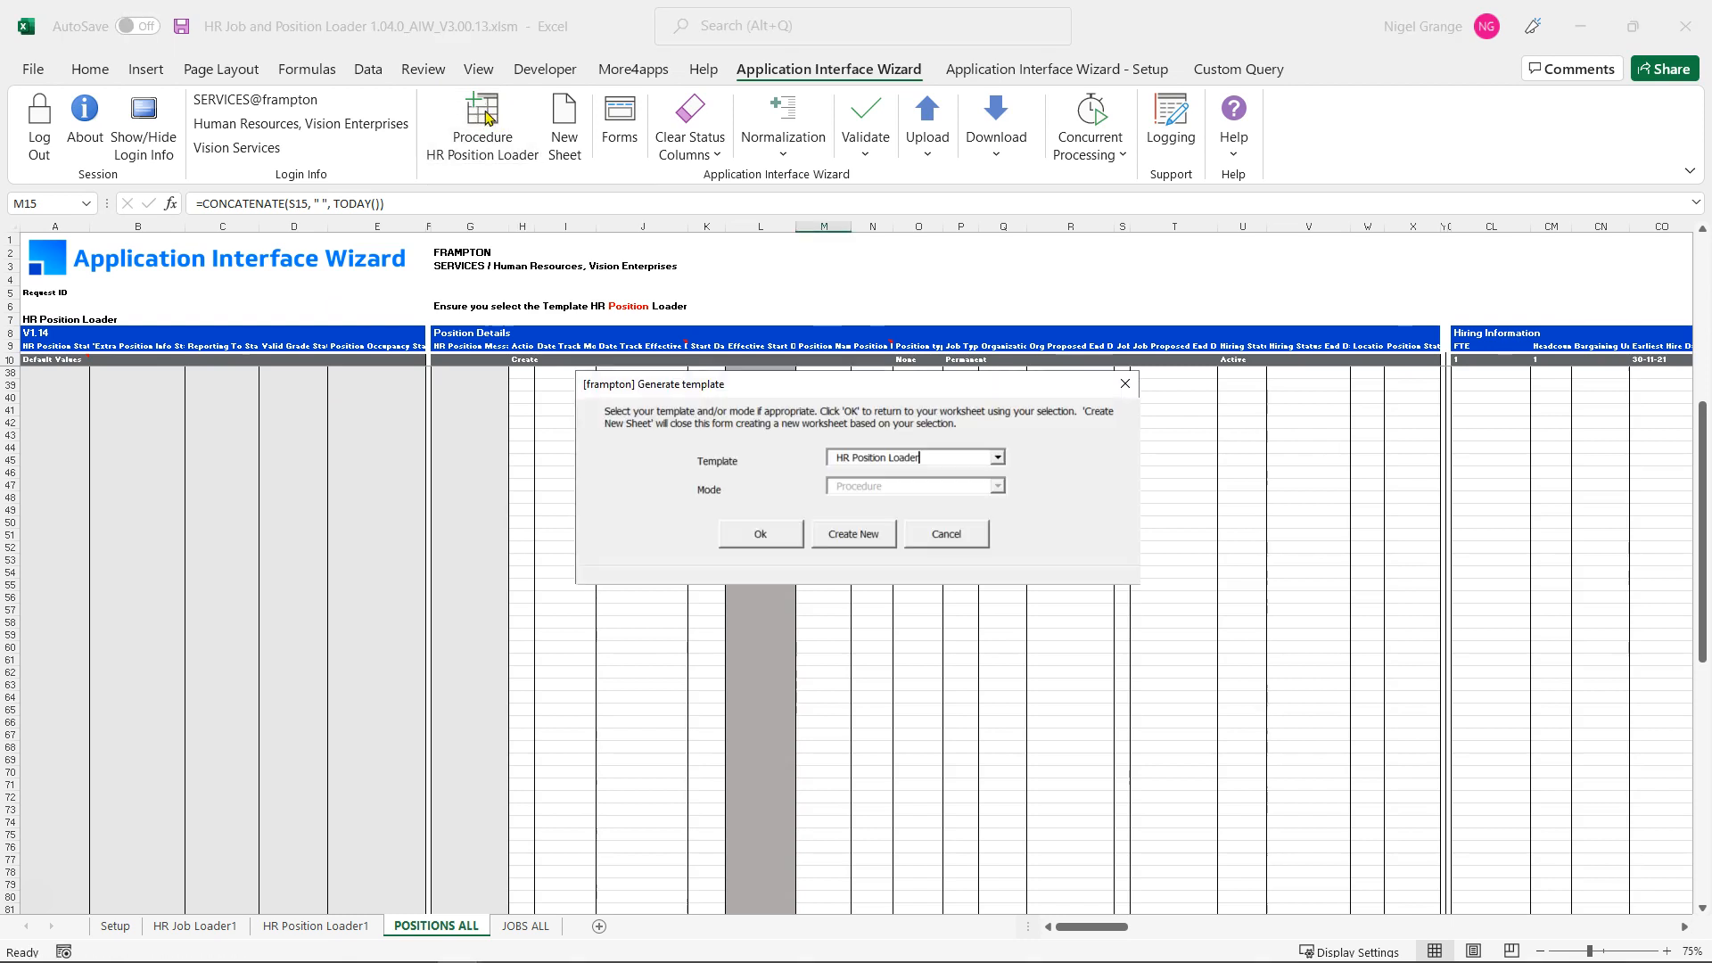
pyautogui.click(998, 460)
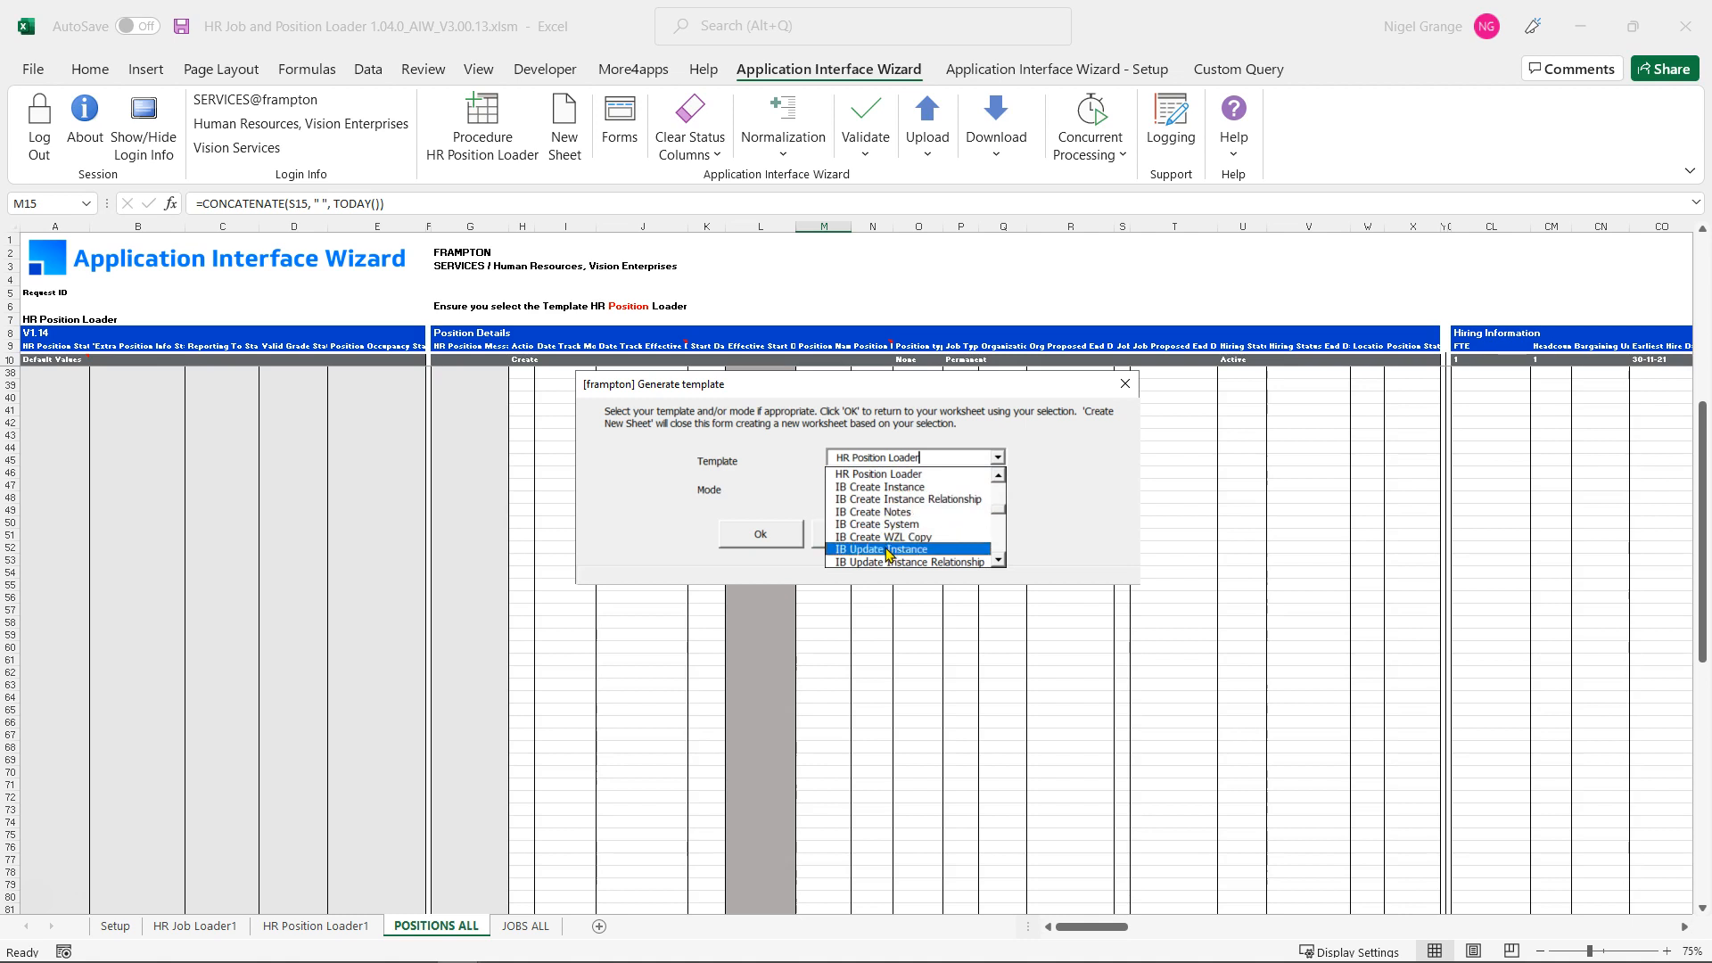
pyautogui.click(903, 483)
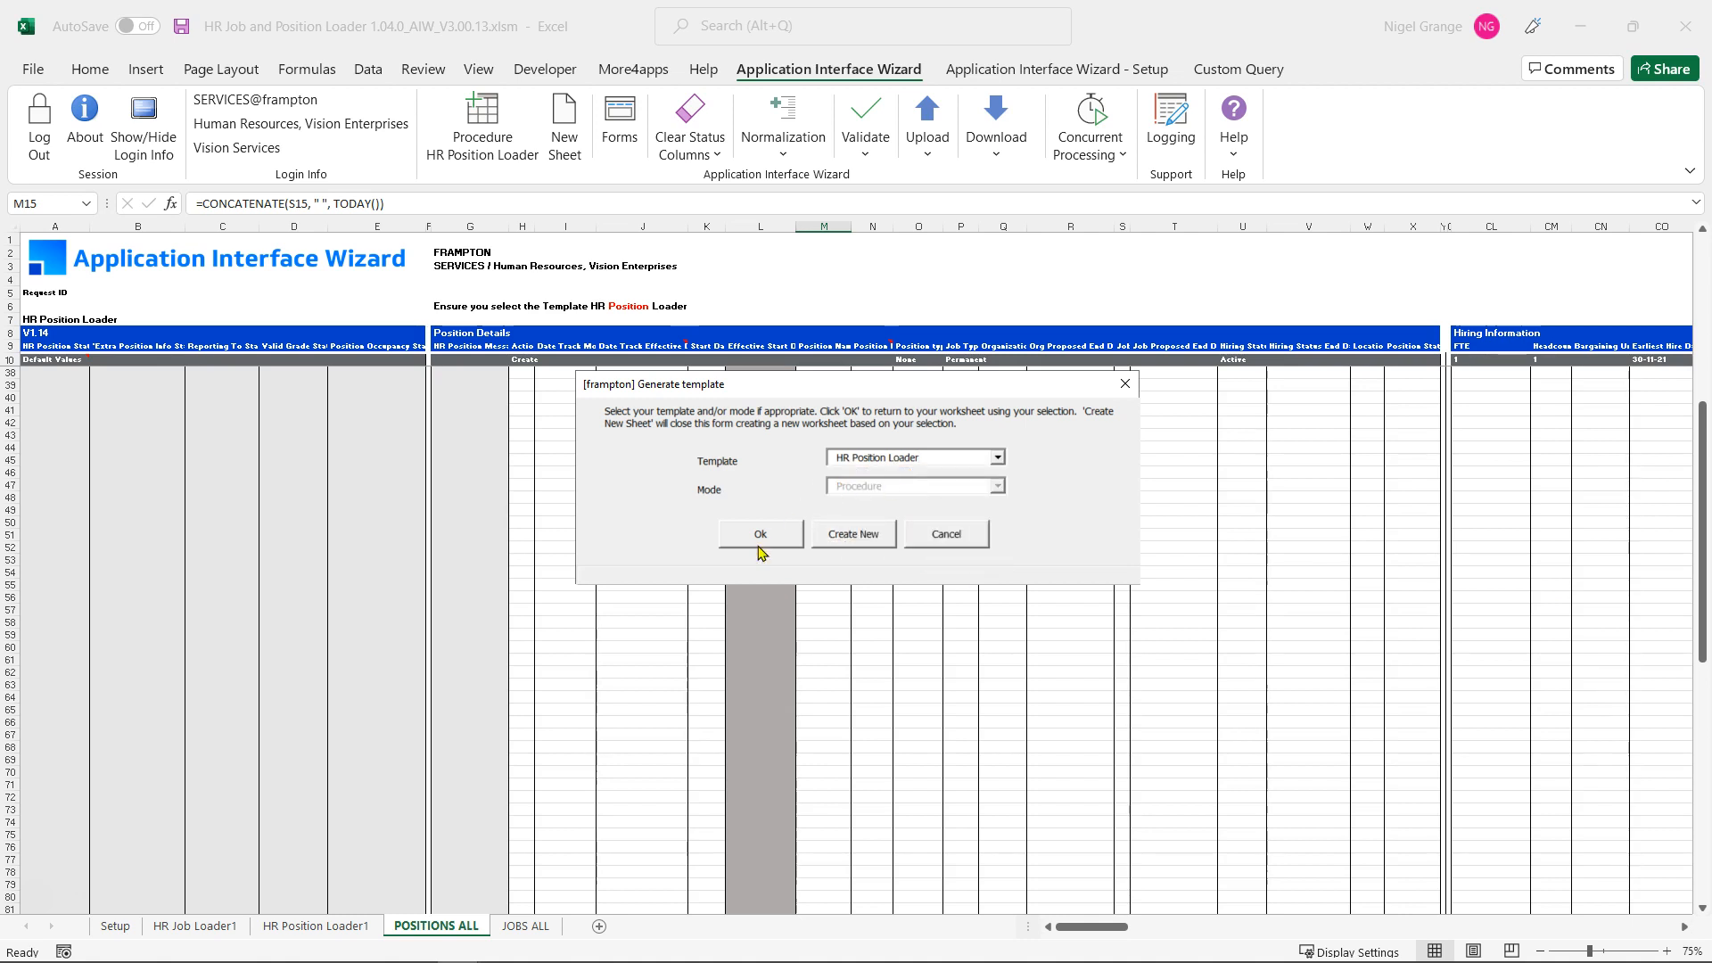
pyautogui.click(856, 535)
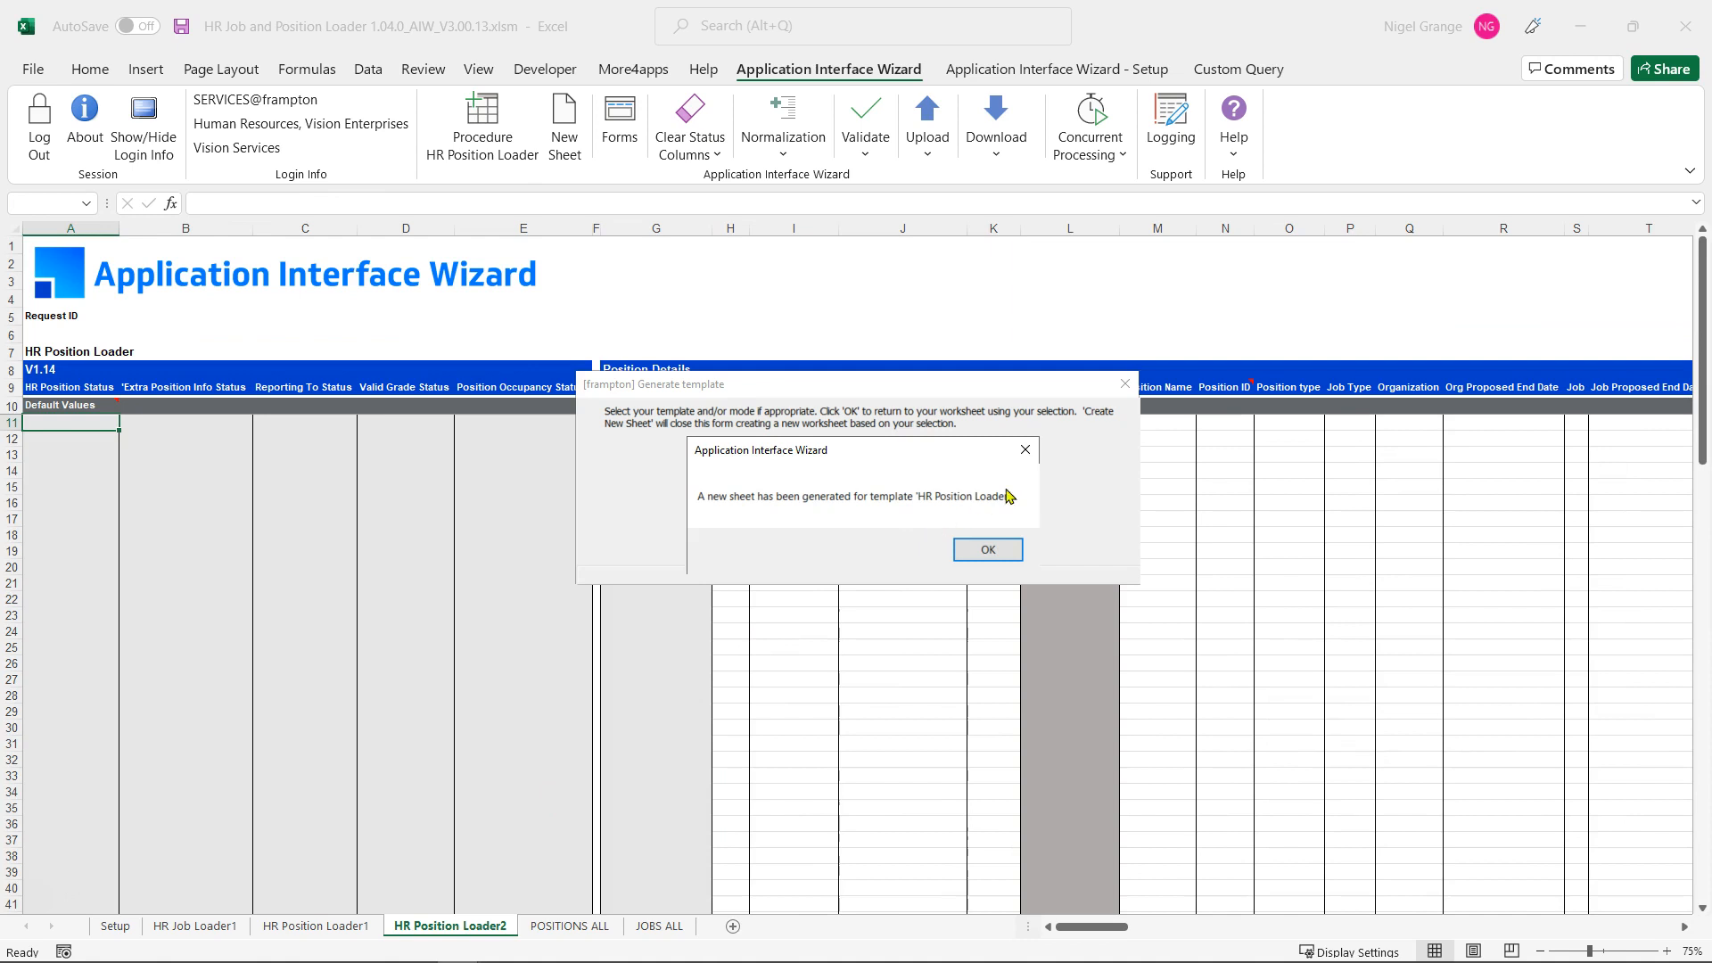
pyautogui.click(992, 555)
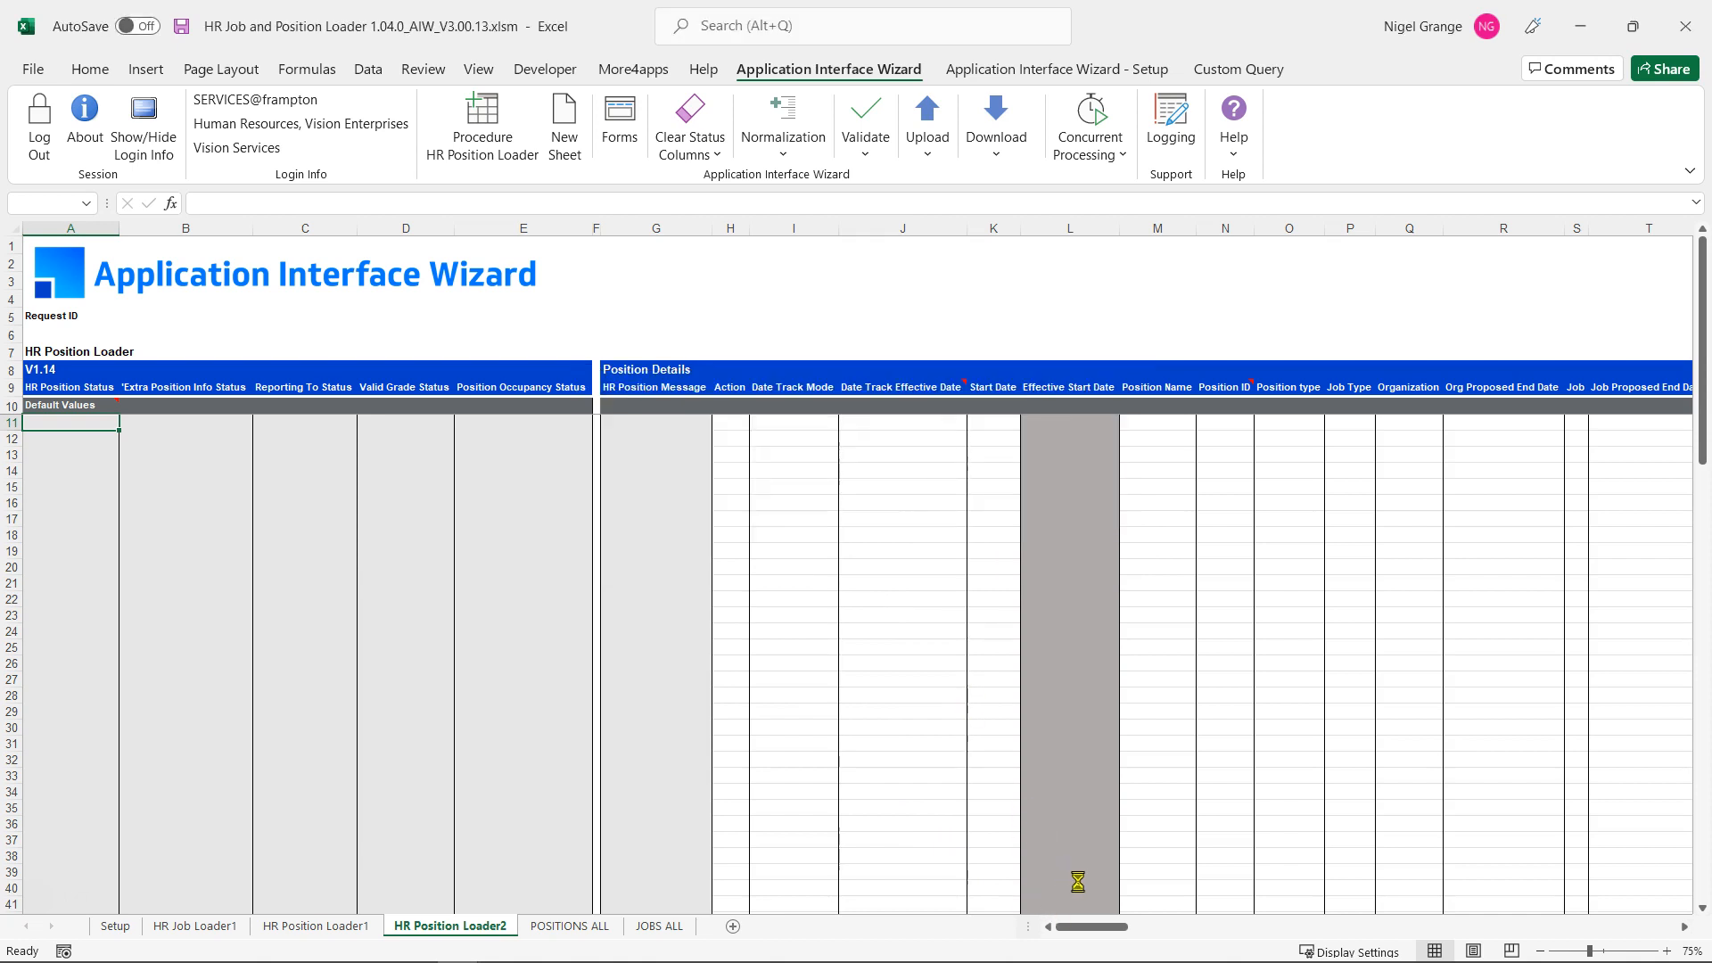
pyautogui.moveTo(1070, 929)
pyautogui.mouseDown()
pyautogui.moveTo(1418, 932)
pyautogui.moveTo(1064, 935)
pyautogui.mouseUp()
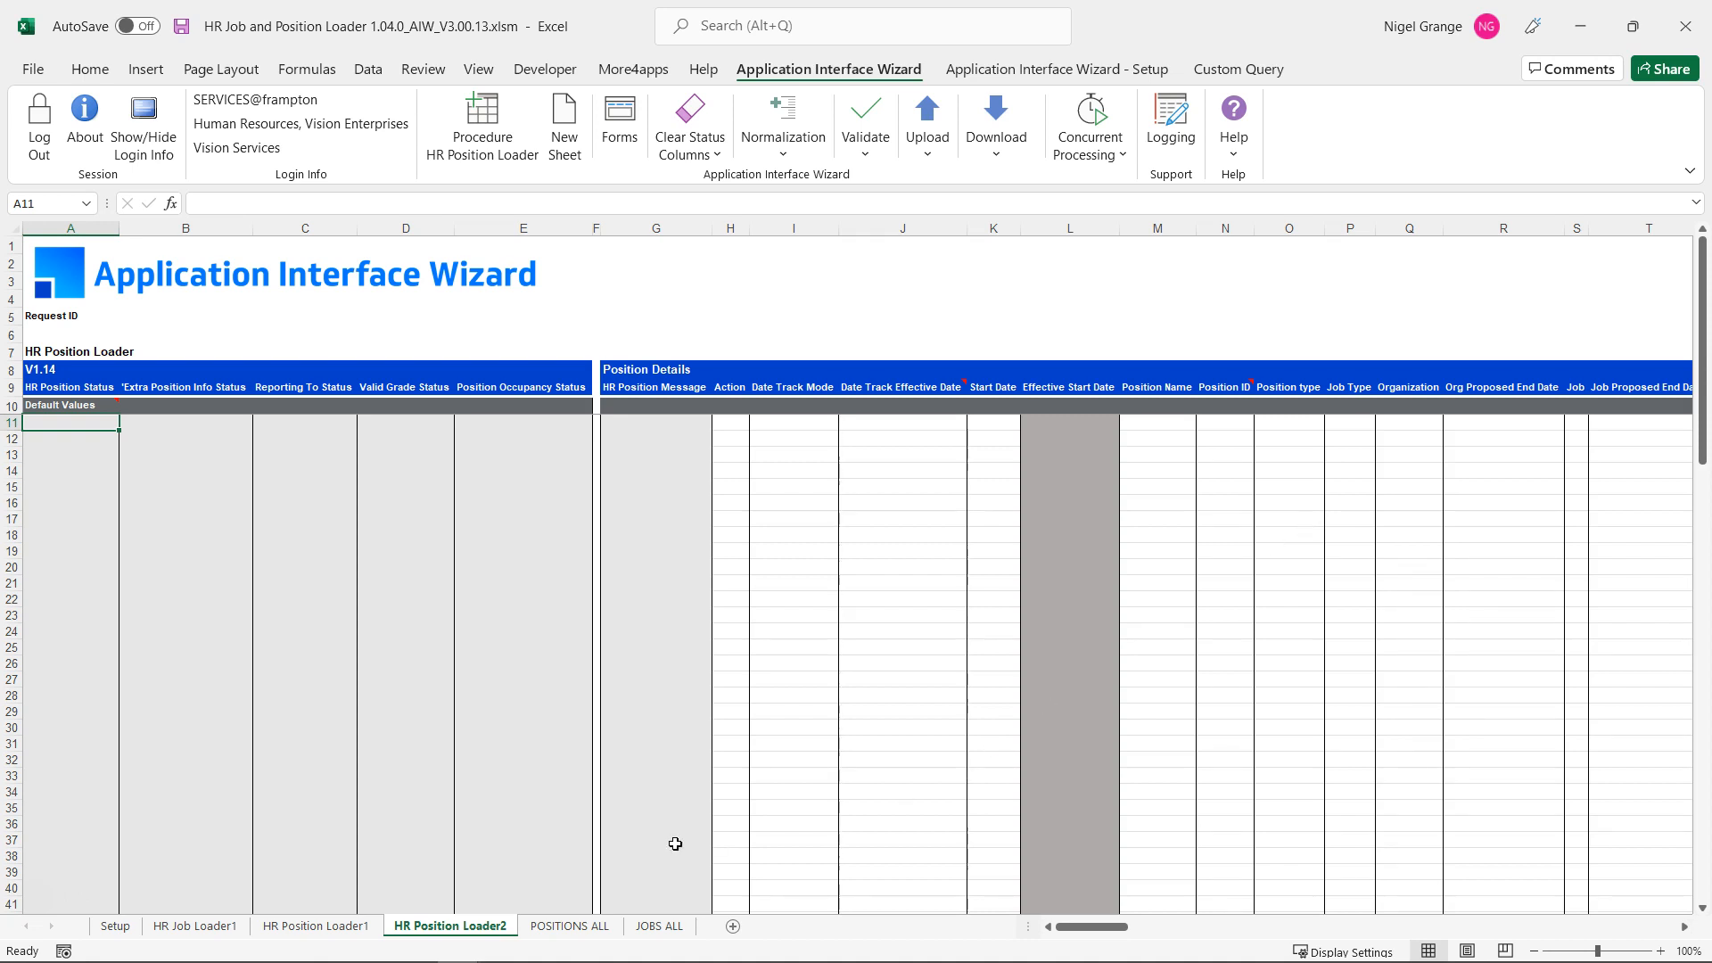
# Review the Default Values row on the POSITIONS ALL sheet
pyautogui.click(554, 928)
pyautogui.moveTo(1086, 932); pyautogui.dragTo(1050, 928)
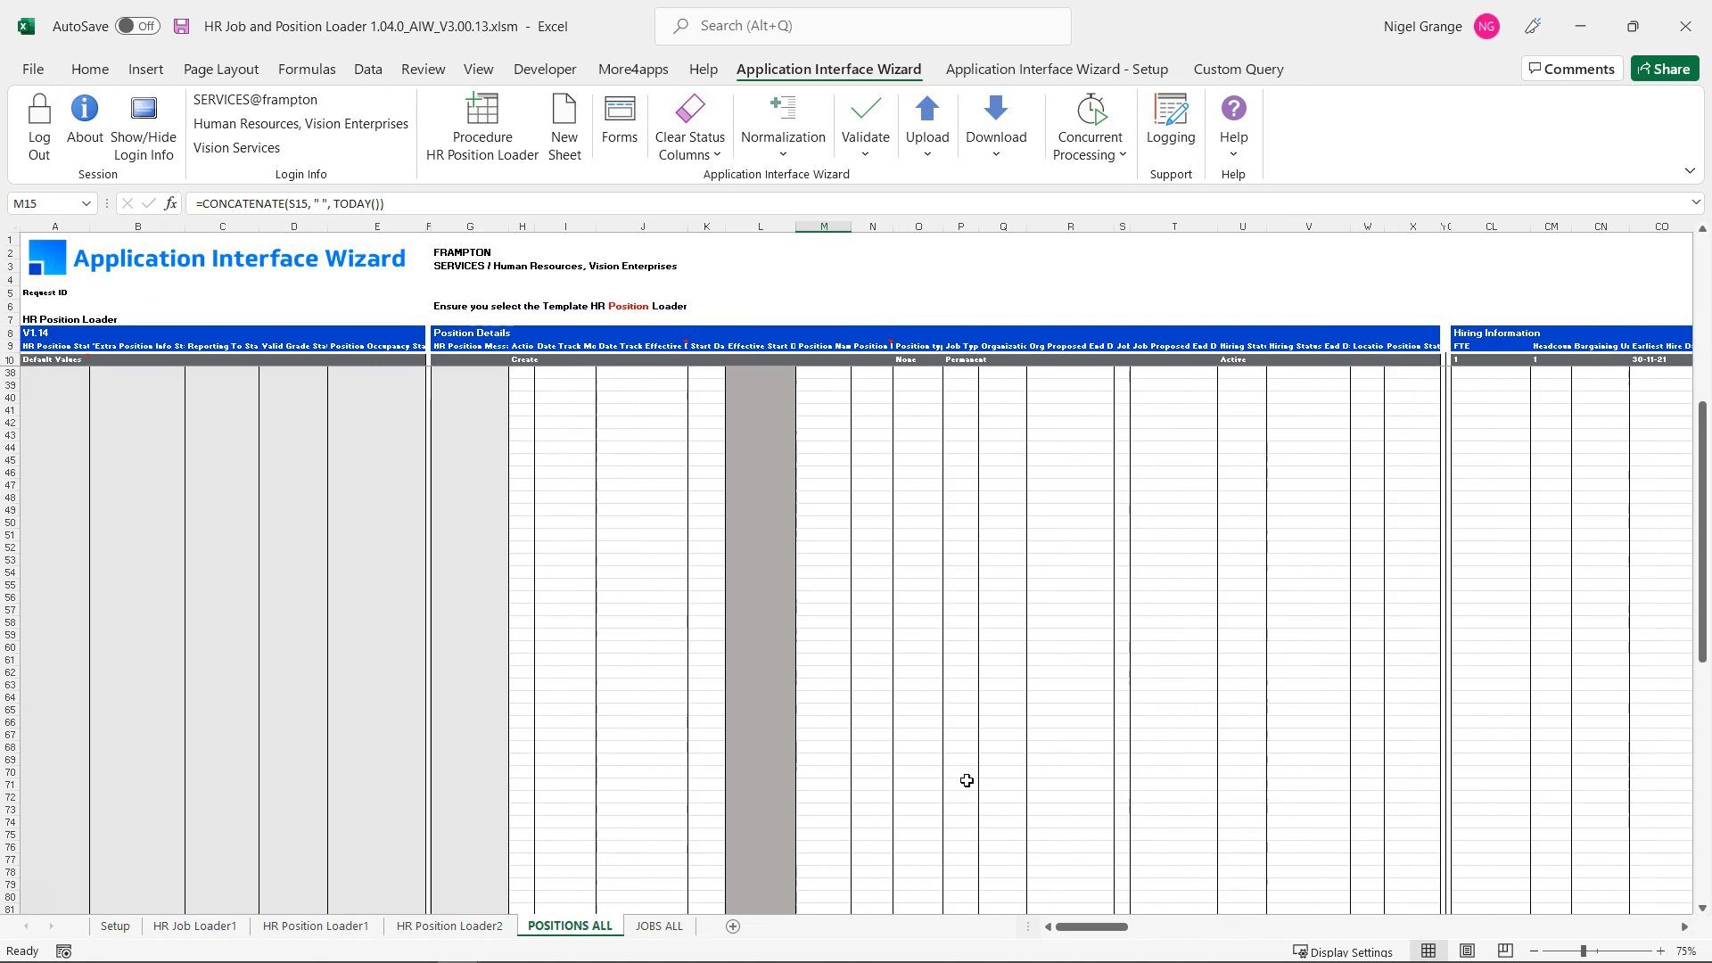
pyautogui.click(15, 361)
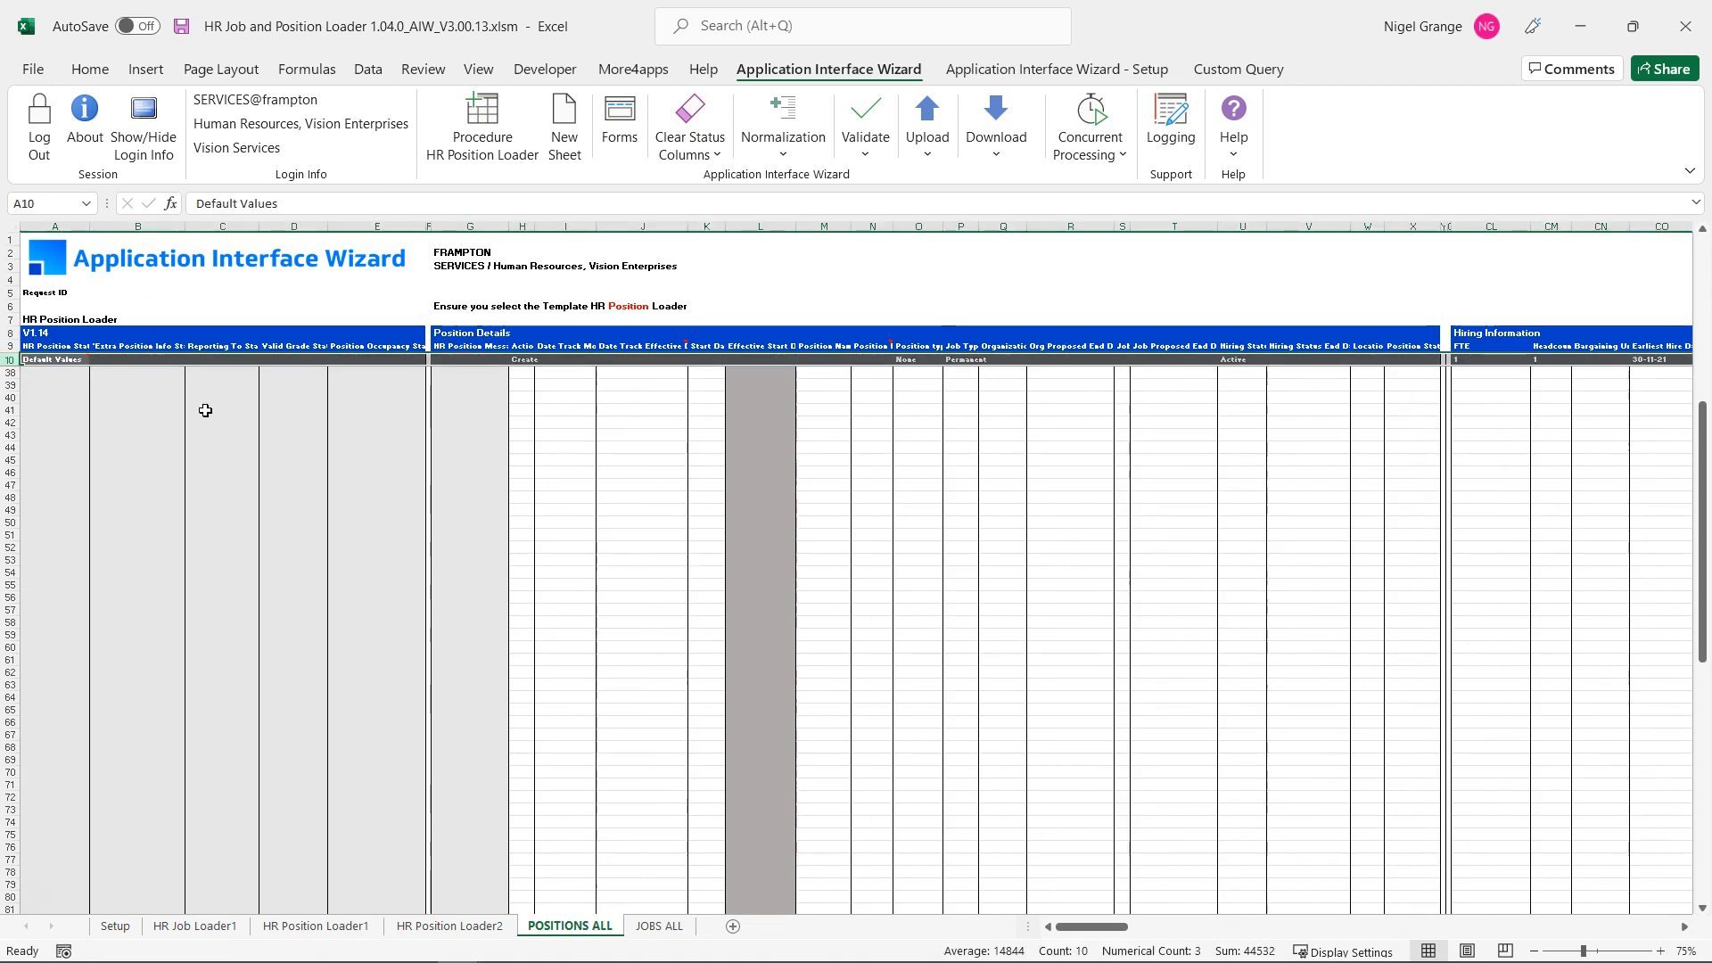
# Open the HR Position form for row 46 of the POSITIONS ALL sheet and move it clear of the first columns
pyautogui.click(845, 470)
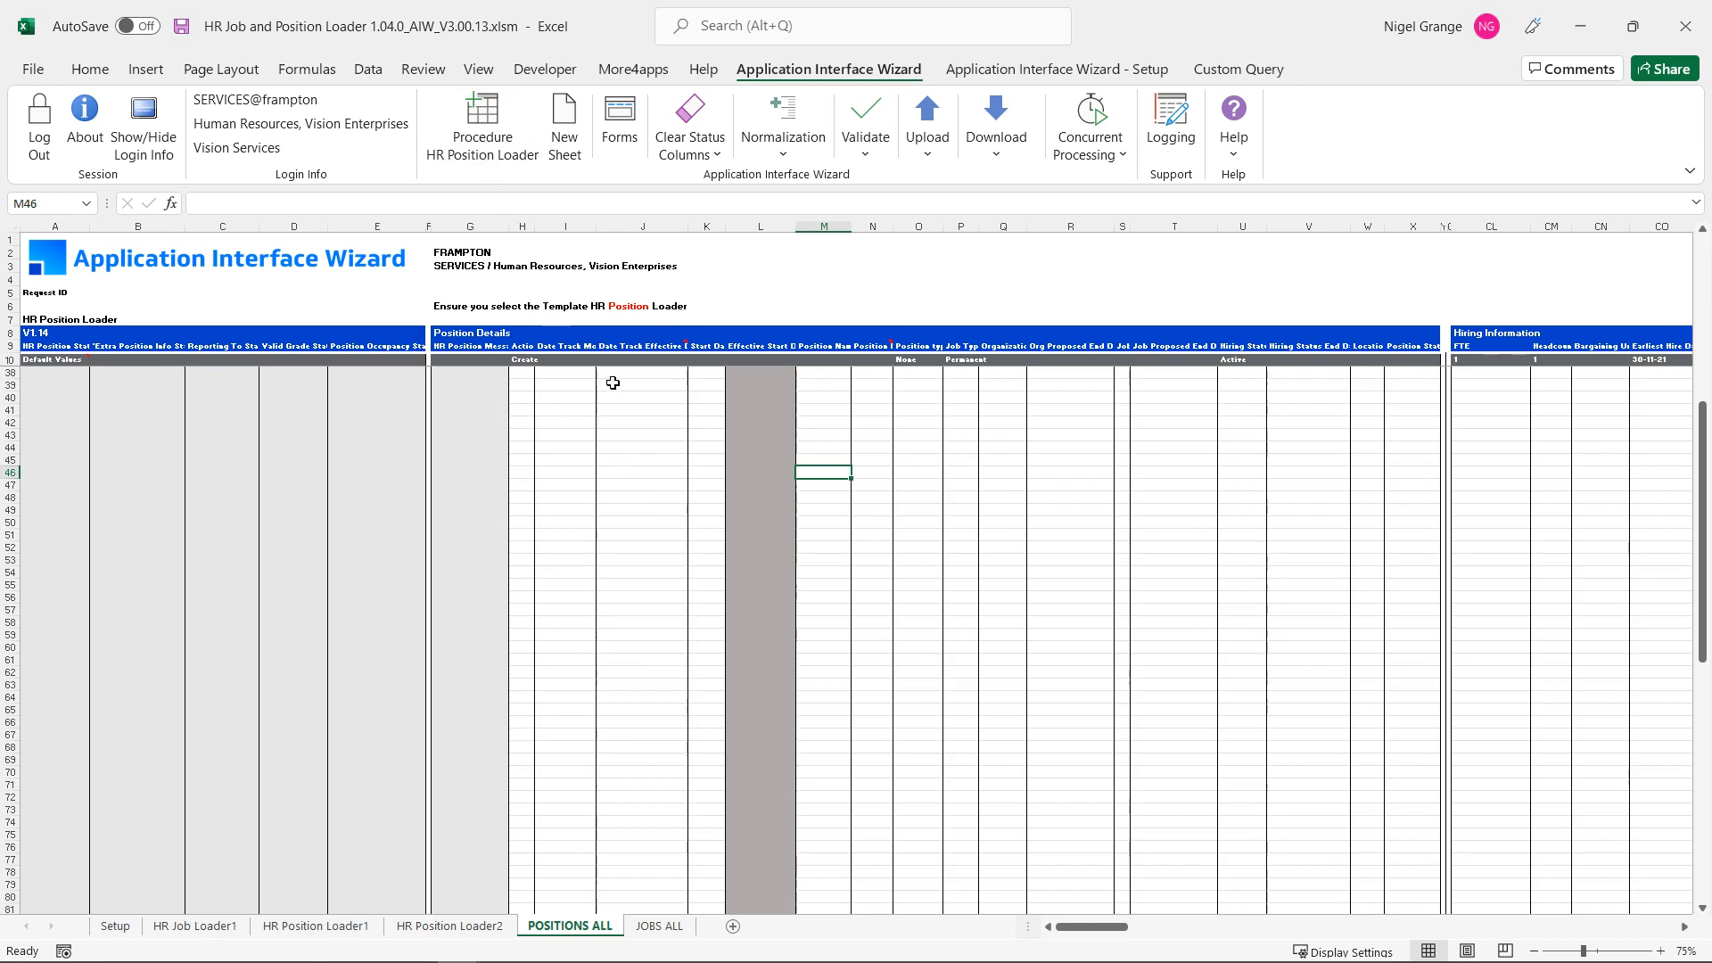
pyautogui.click(622, 121)
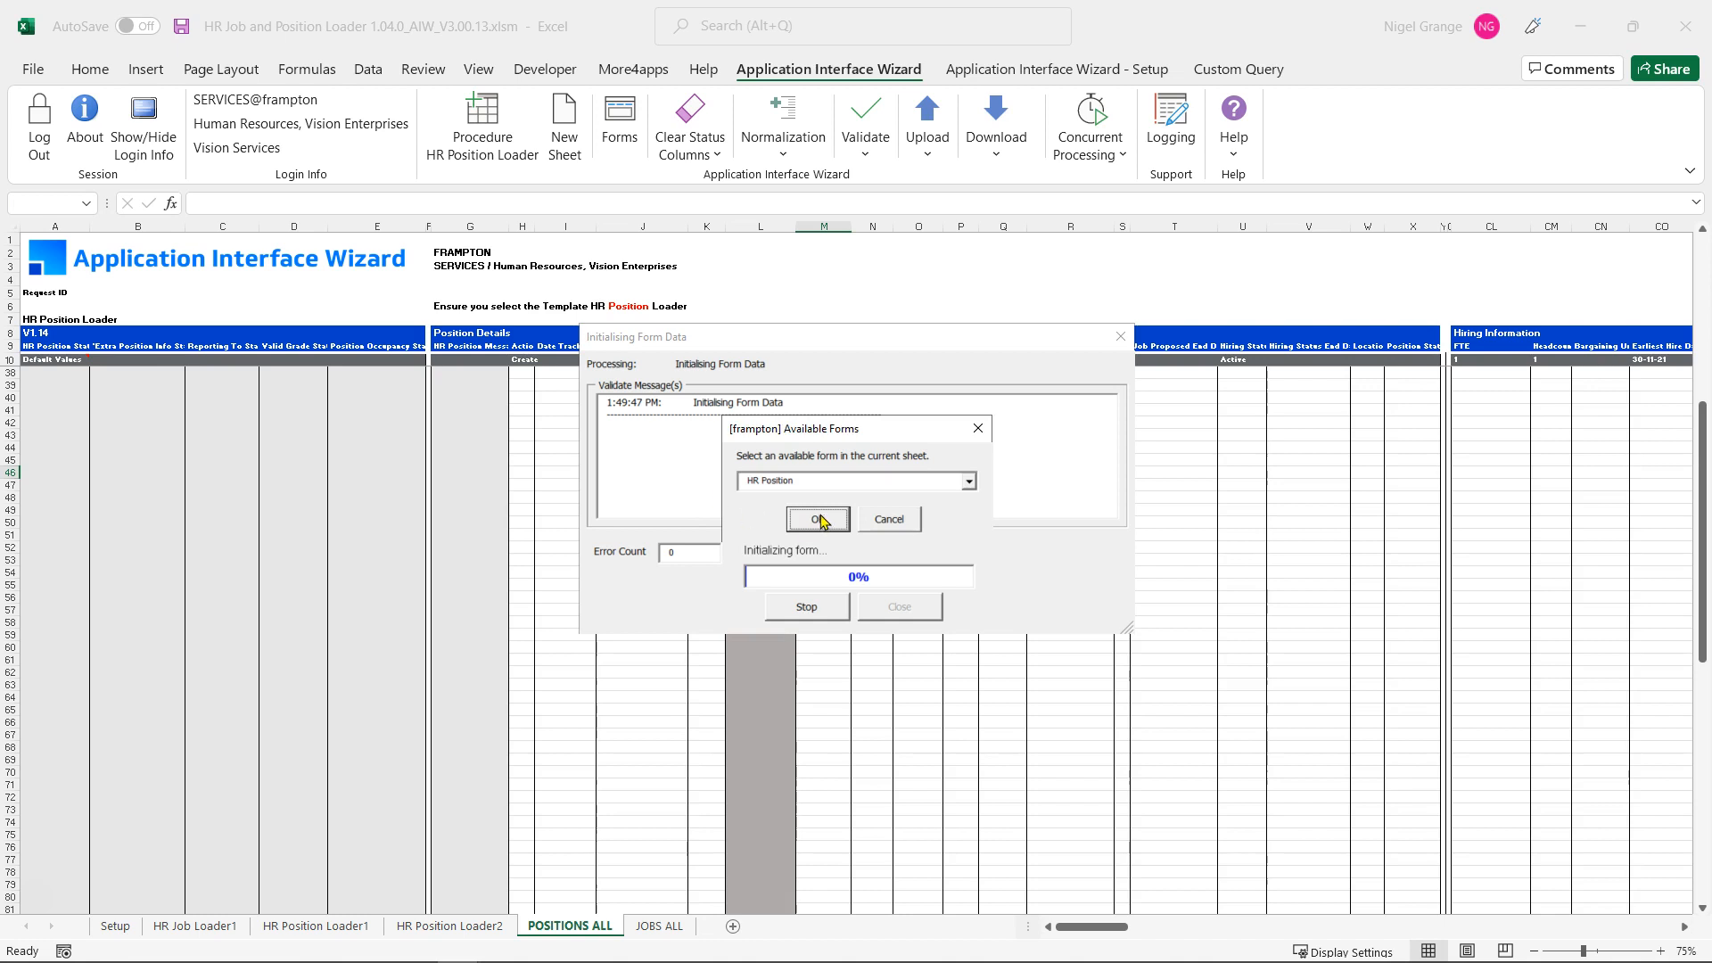
pyautogui.click(815, 522)
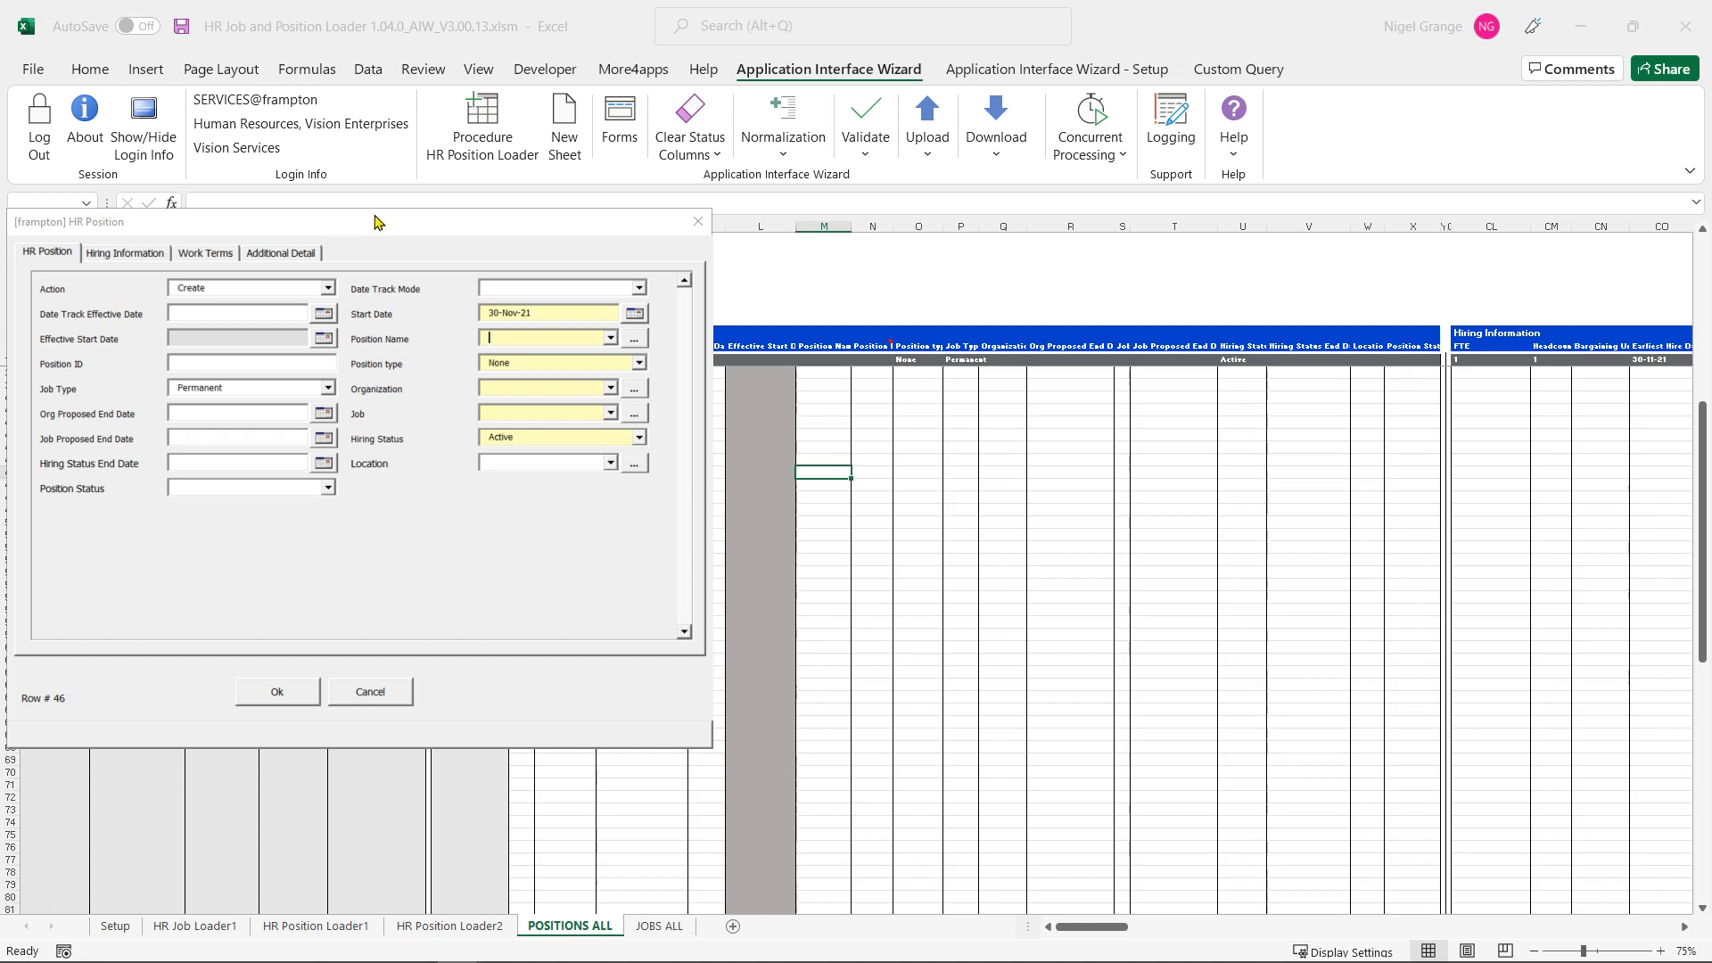
pyautogui.moveTo(375, 221); pyautogui.dragTo(1014, 220)
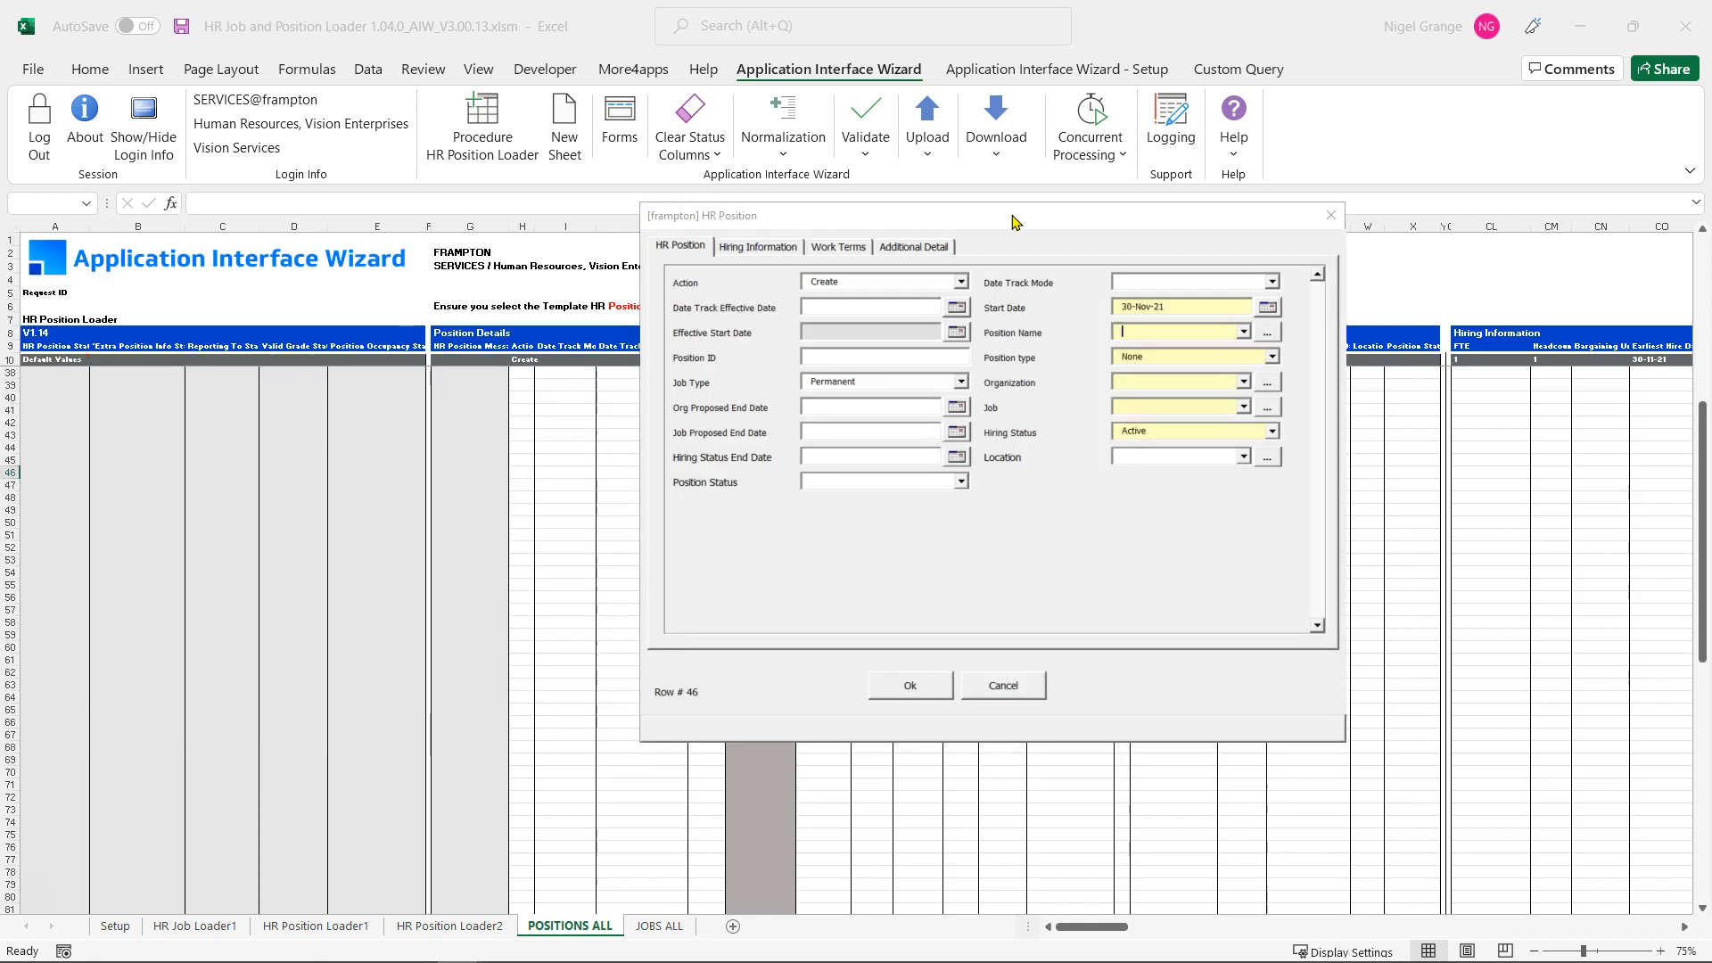
# Examine the Date Track Effective Date calendar and the Hiring Status options in the form, choosing Active
pyautogui.click(1125, 331)
pyautogui.click(956, 310)
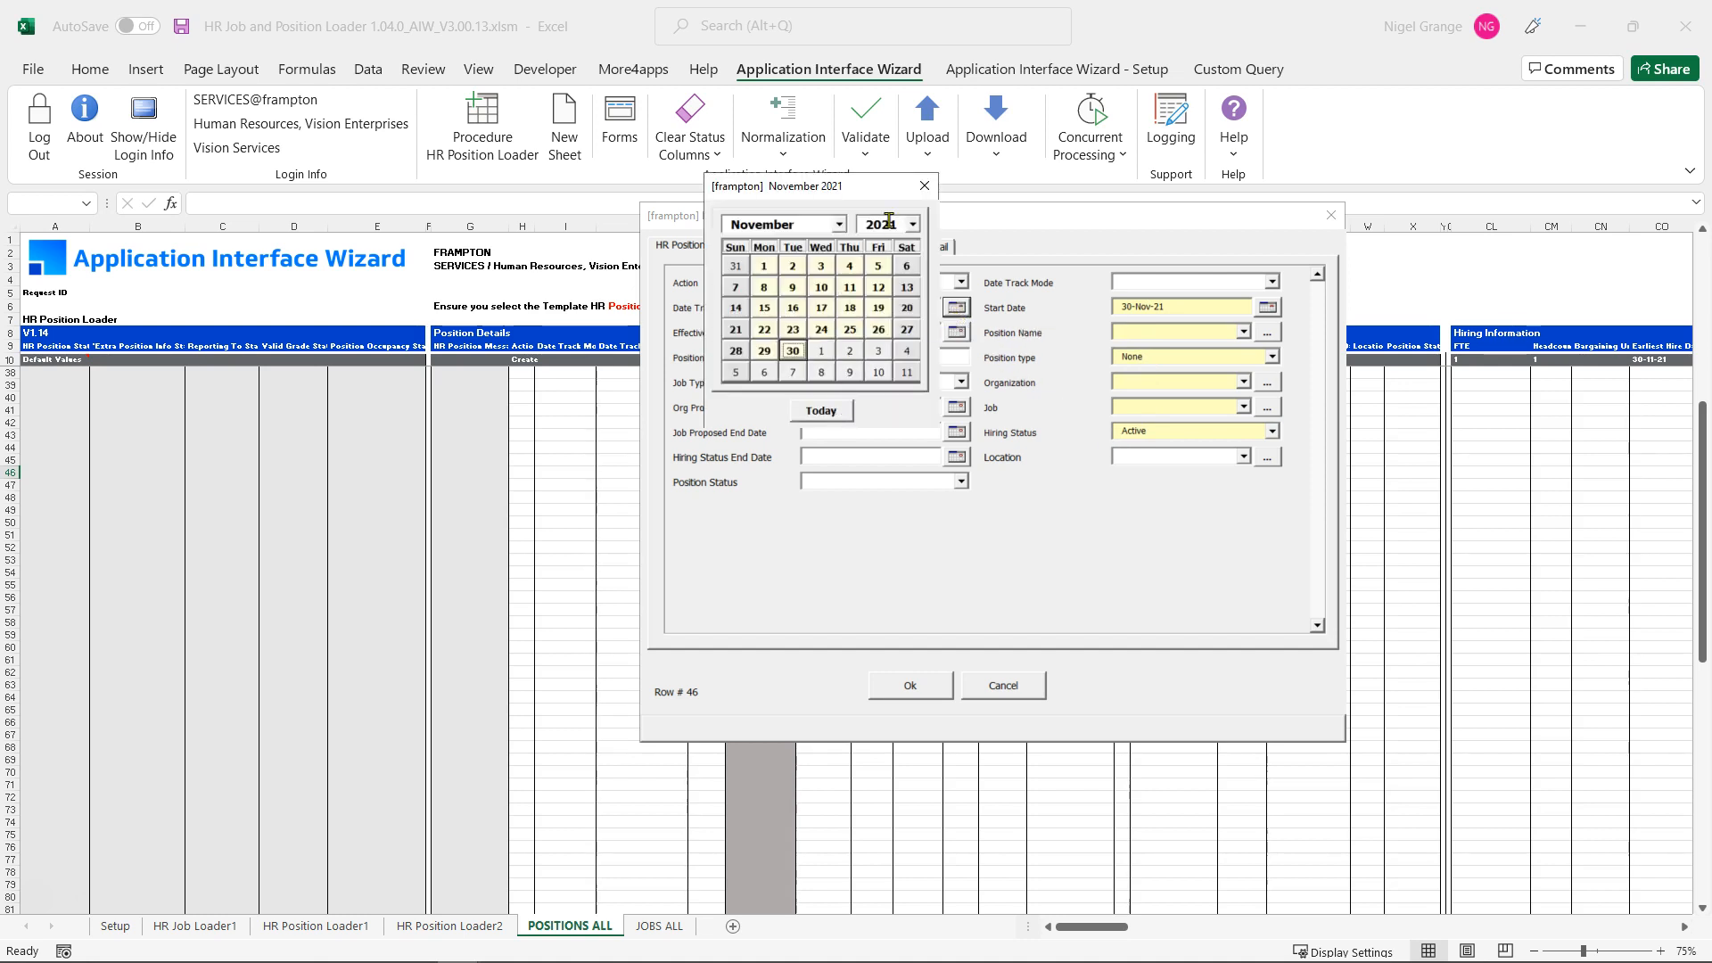
pyautogui.click(925, 185)
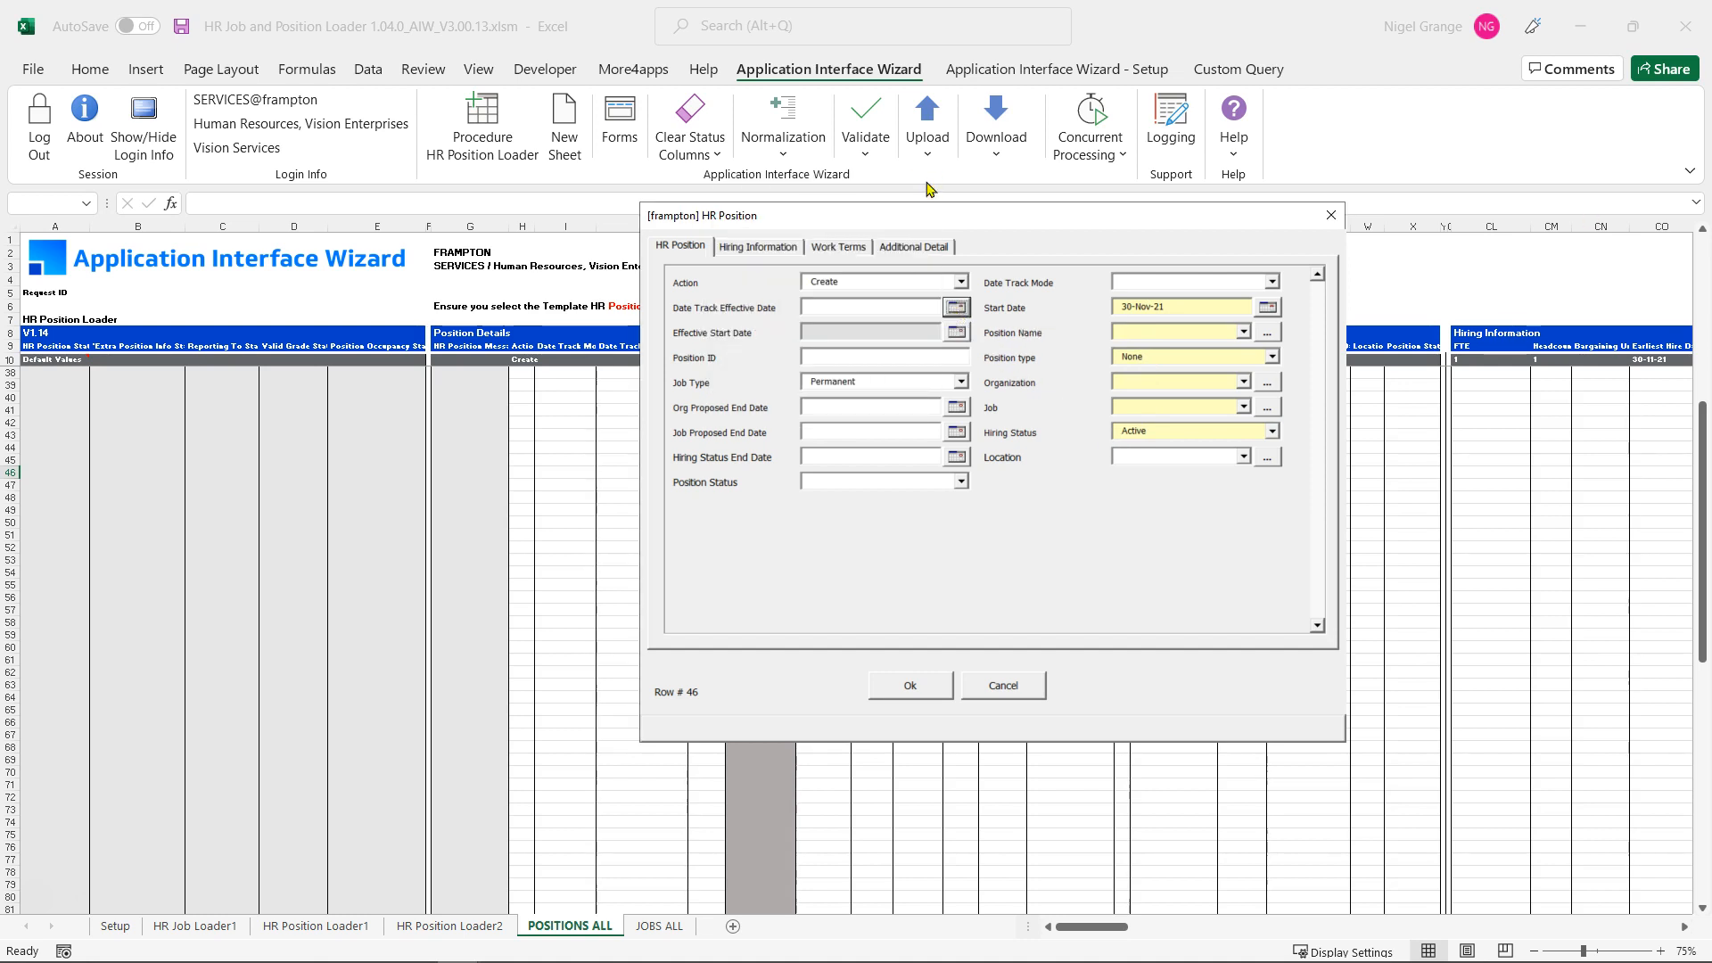
pyautogui.click(1273, 432)
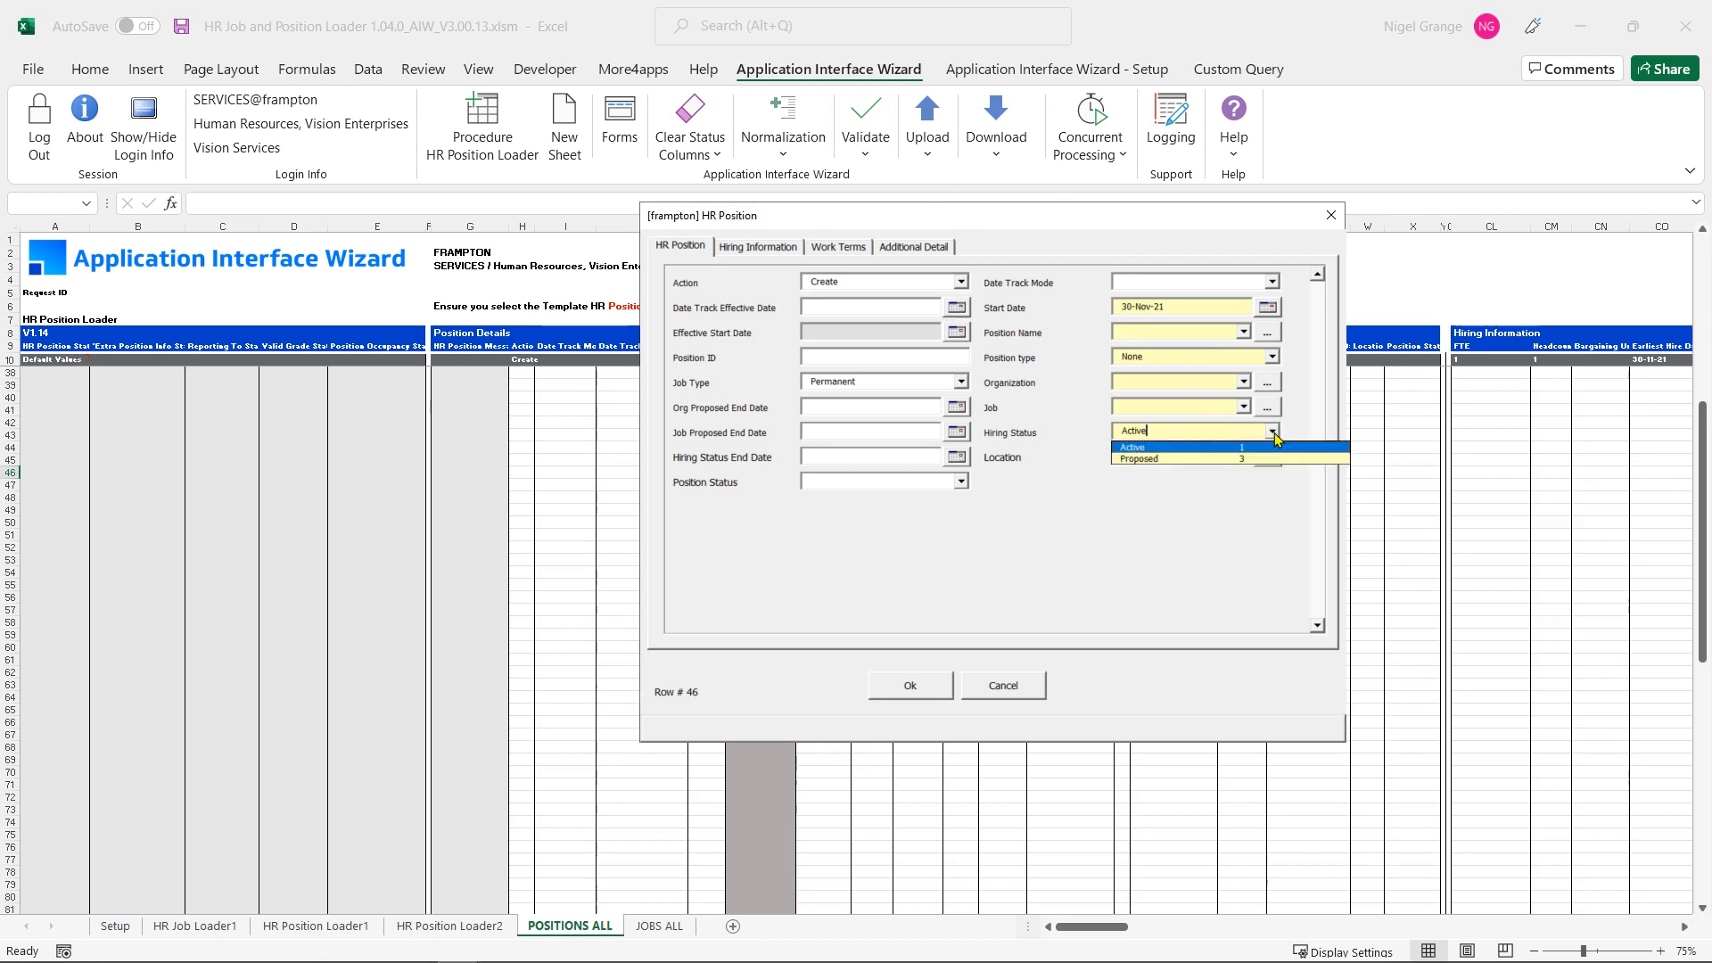
pyautogui.click(1149, 449)
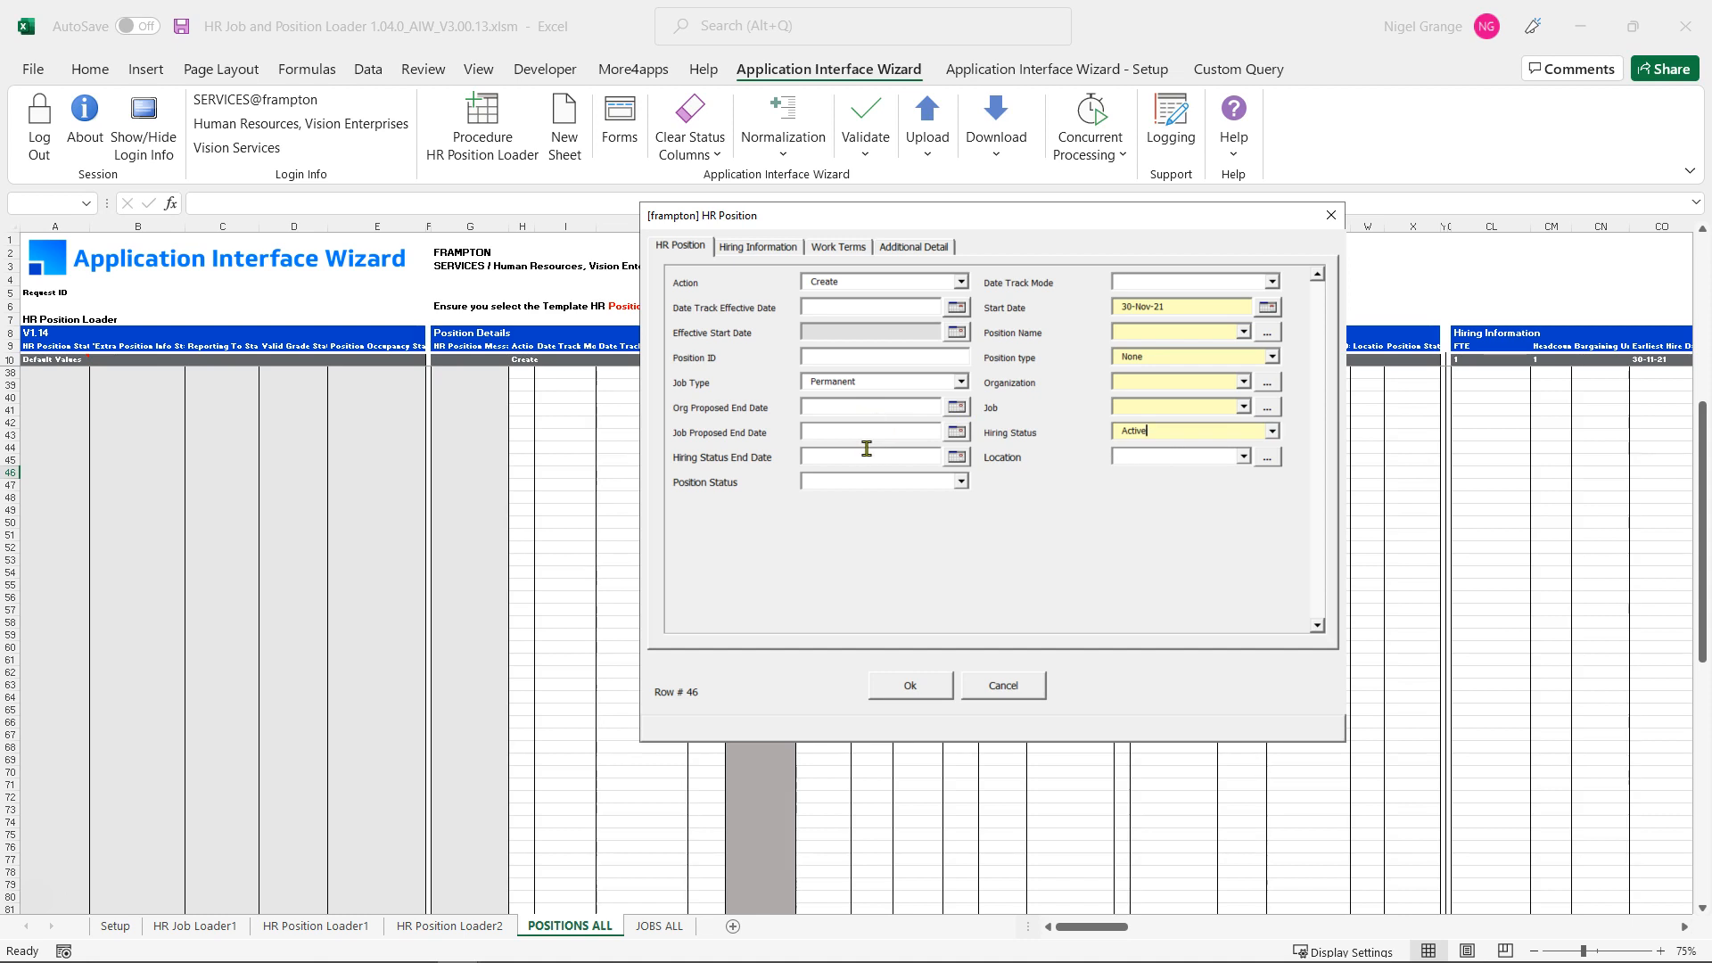
# Look through the form's Hiring Information, Work Terms and Additional Detail sections, and close the form without saving
pyautogui.click(767, 250)
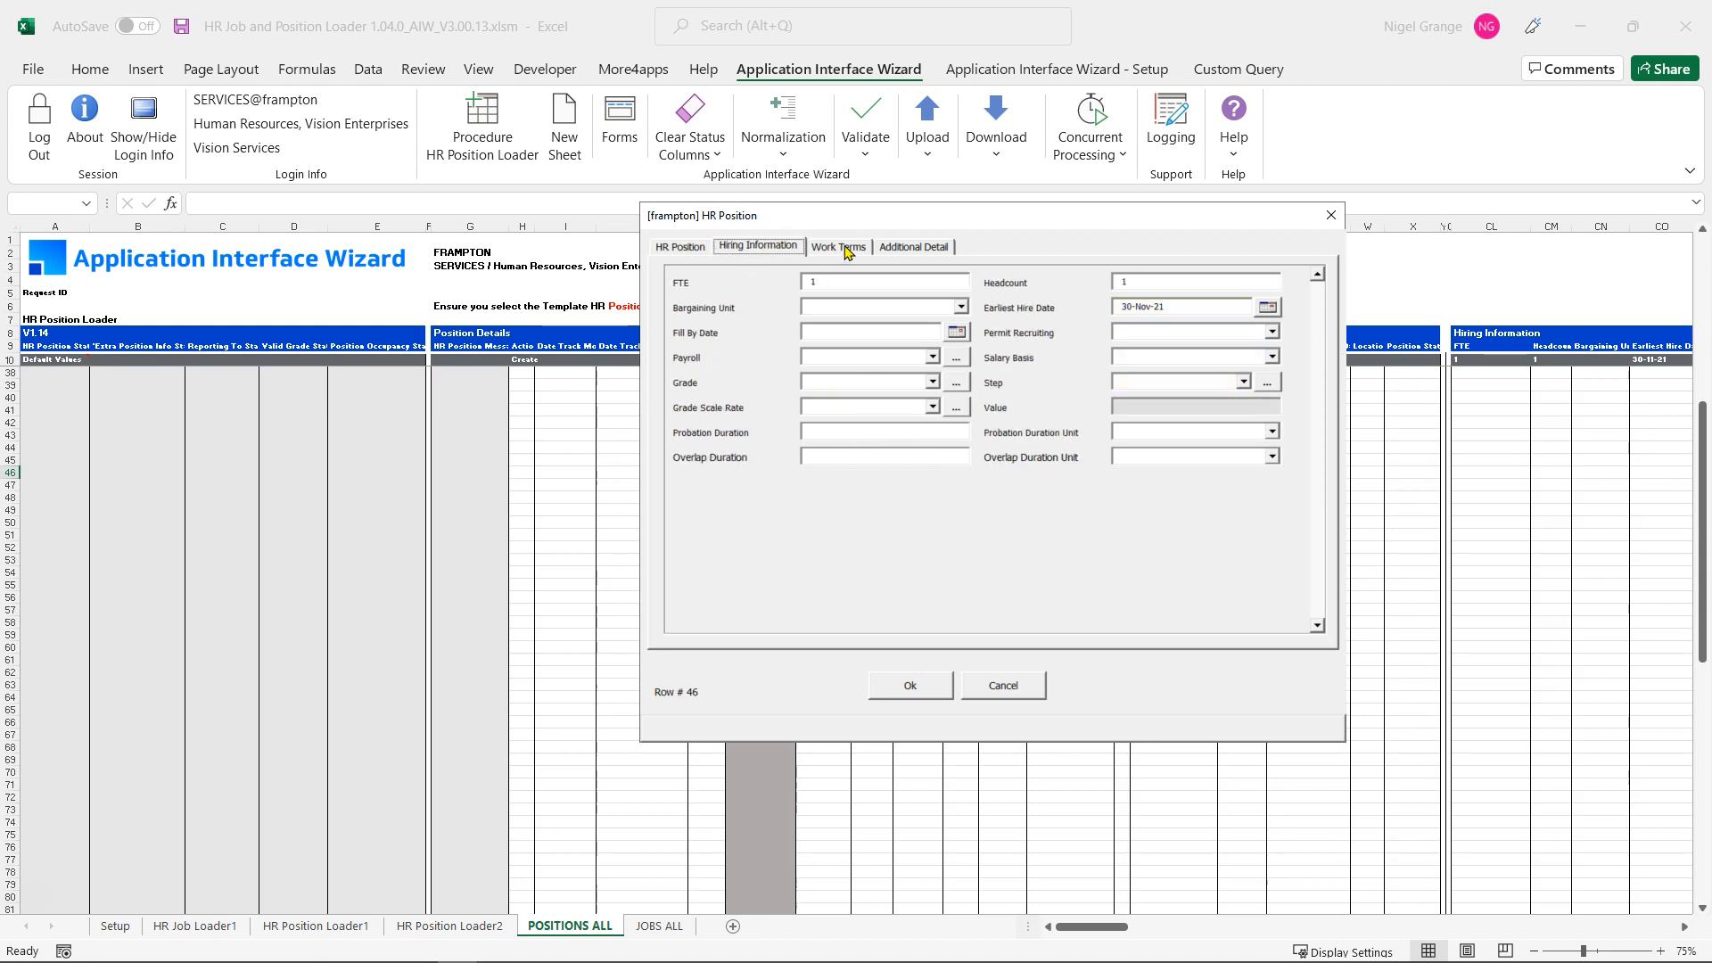
pyautogui.click(844, 250)
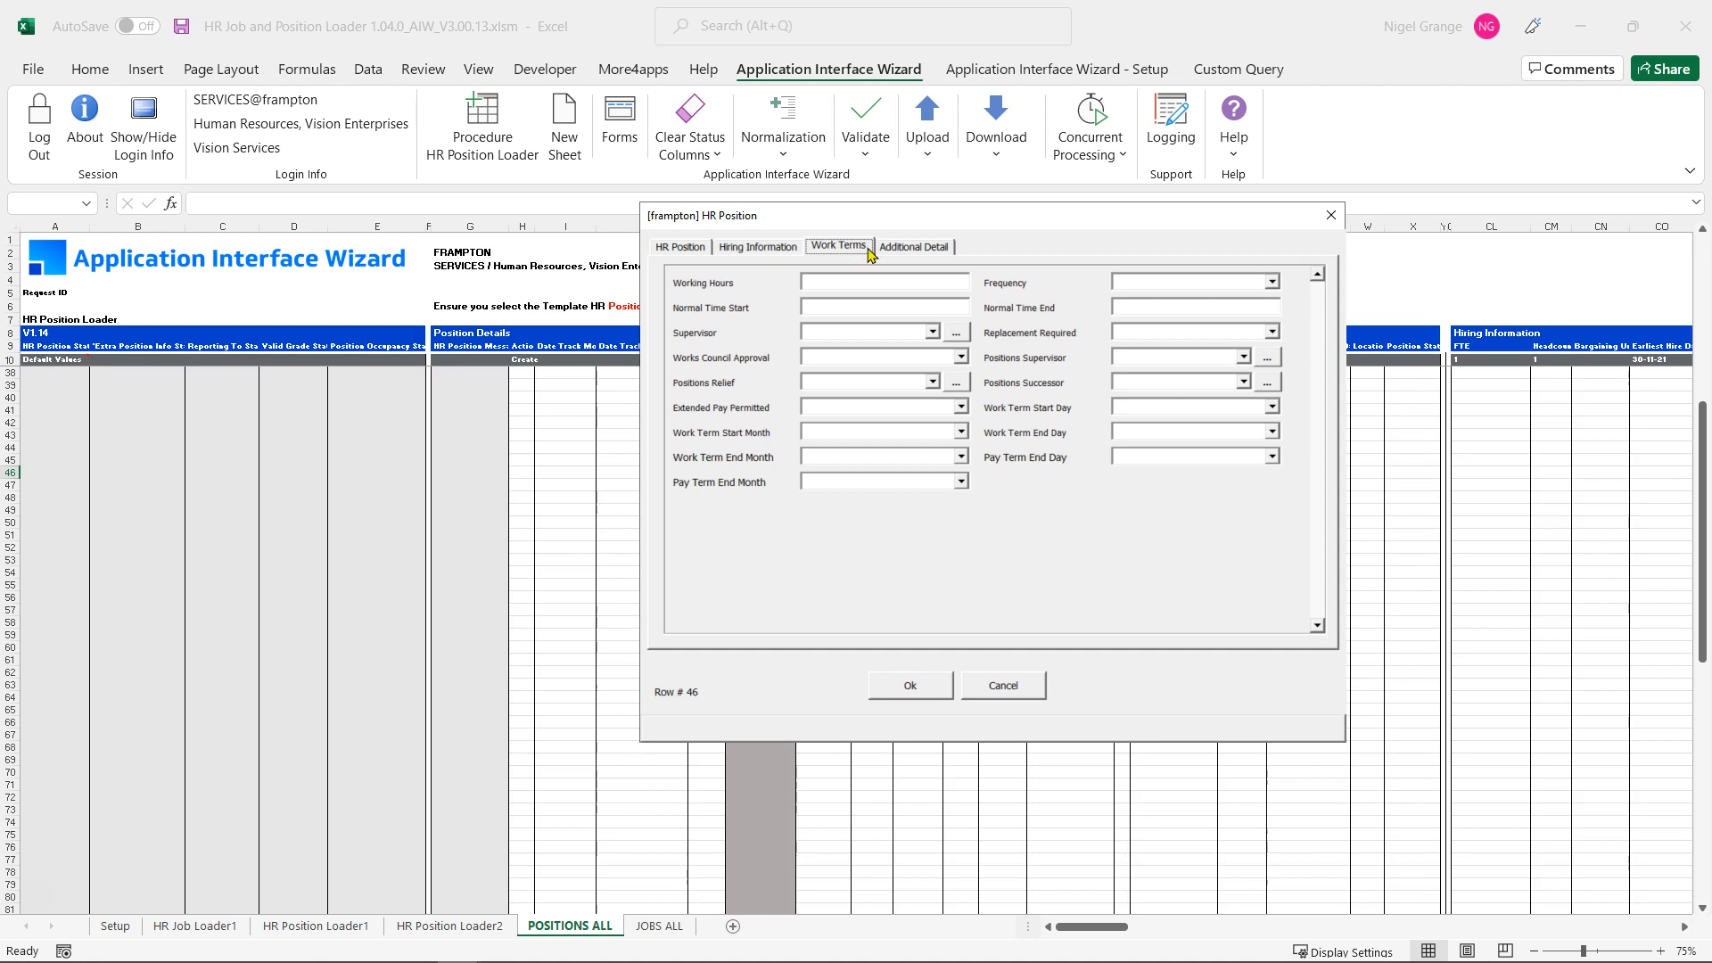
pyautogui.click(923, 248)
pyautogui.click(684, 250)
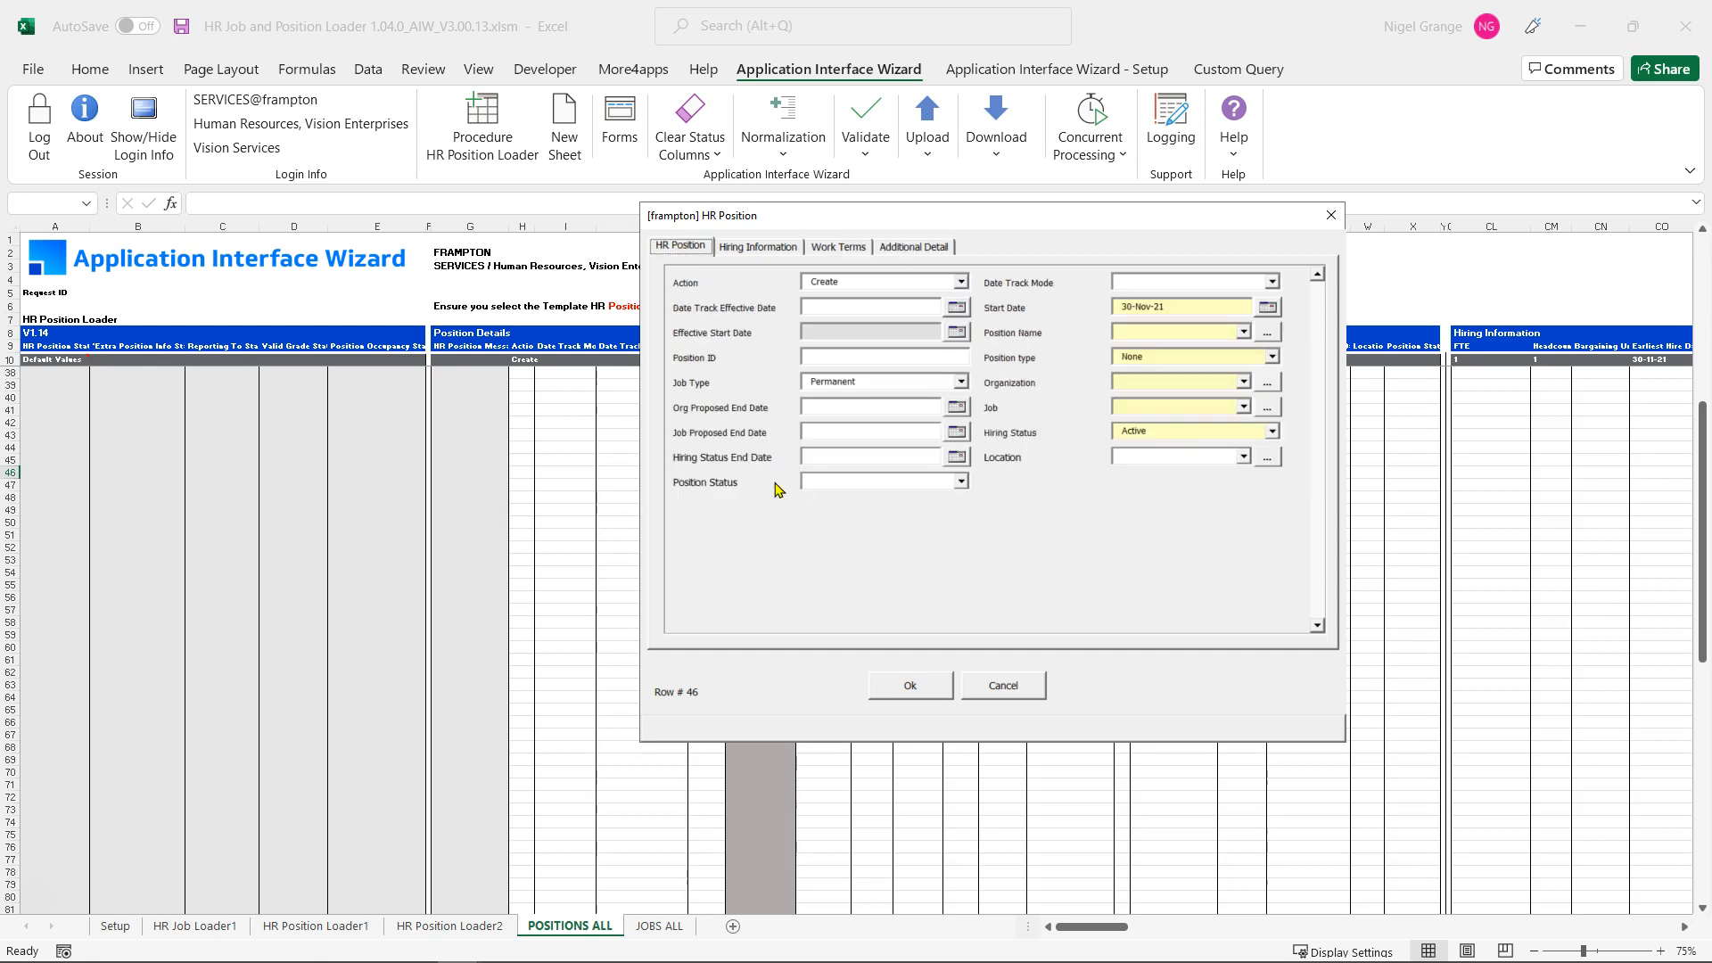
pyautogui.click(1004, 684)
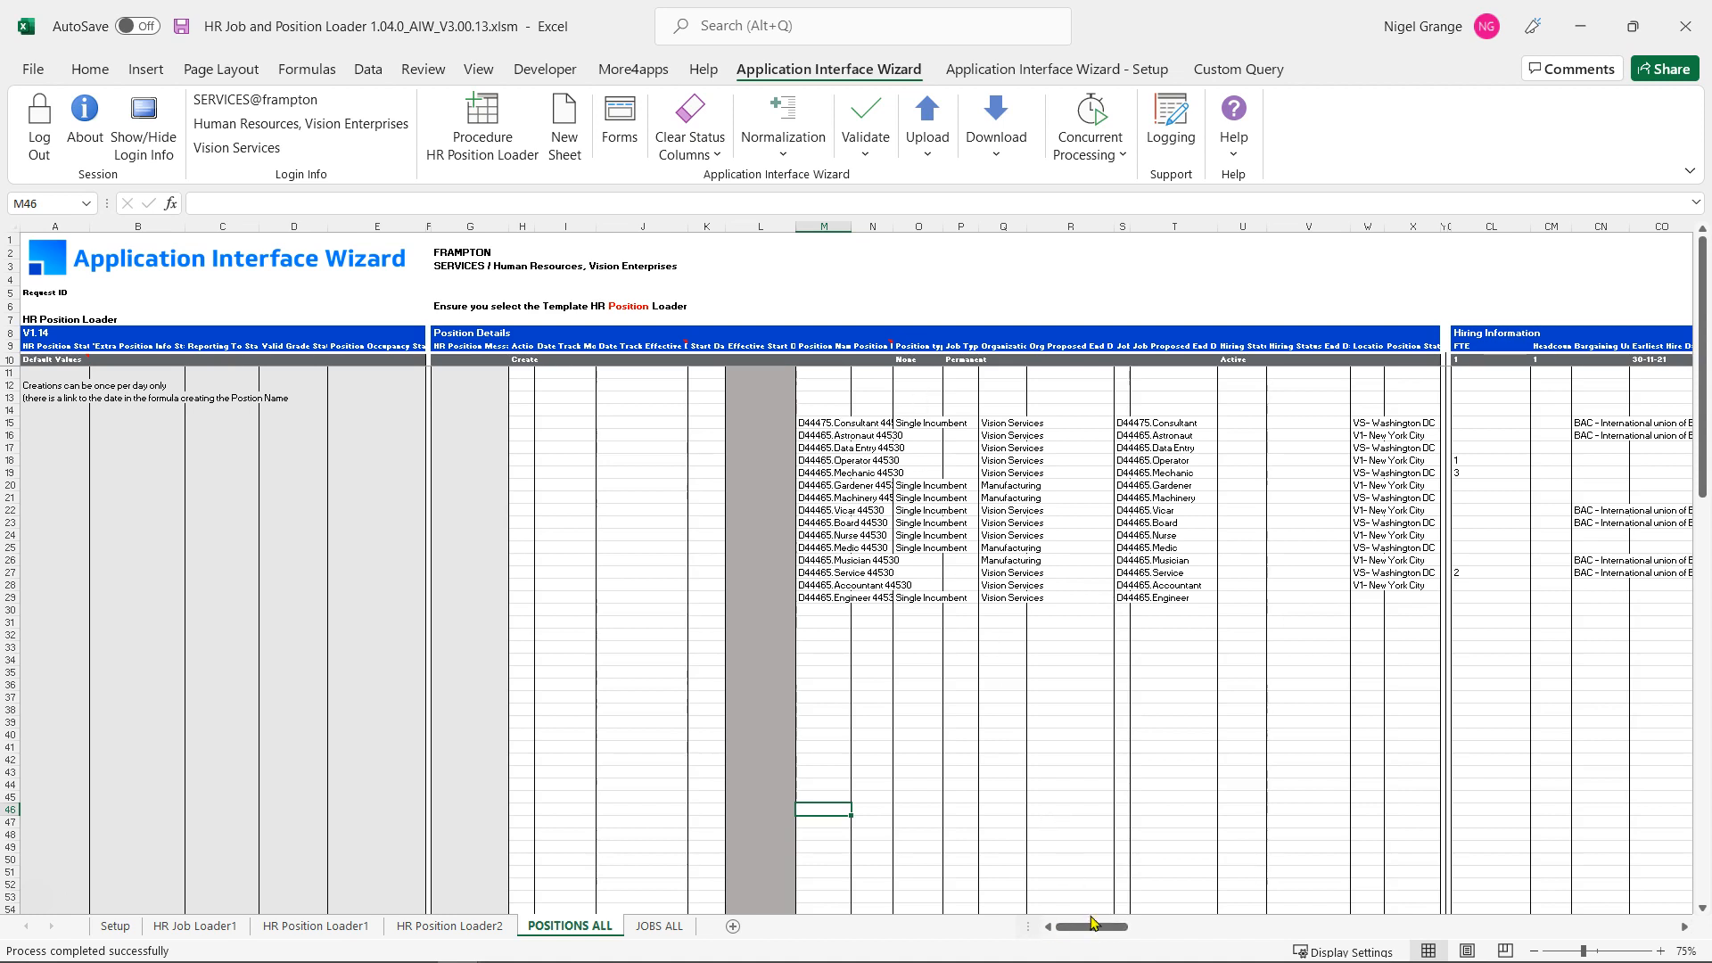
# Upload only the selected position rows, from Consultant in row 15 to Engineer in row 29, and dismiss the processing report
pyautogui.moveTo(1095, 928); pyautogui.dragTo(1025, 902)
pyautogui.moveTo(841, 426); pyautogui.dragTo(839, 607)
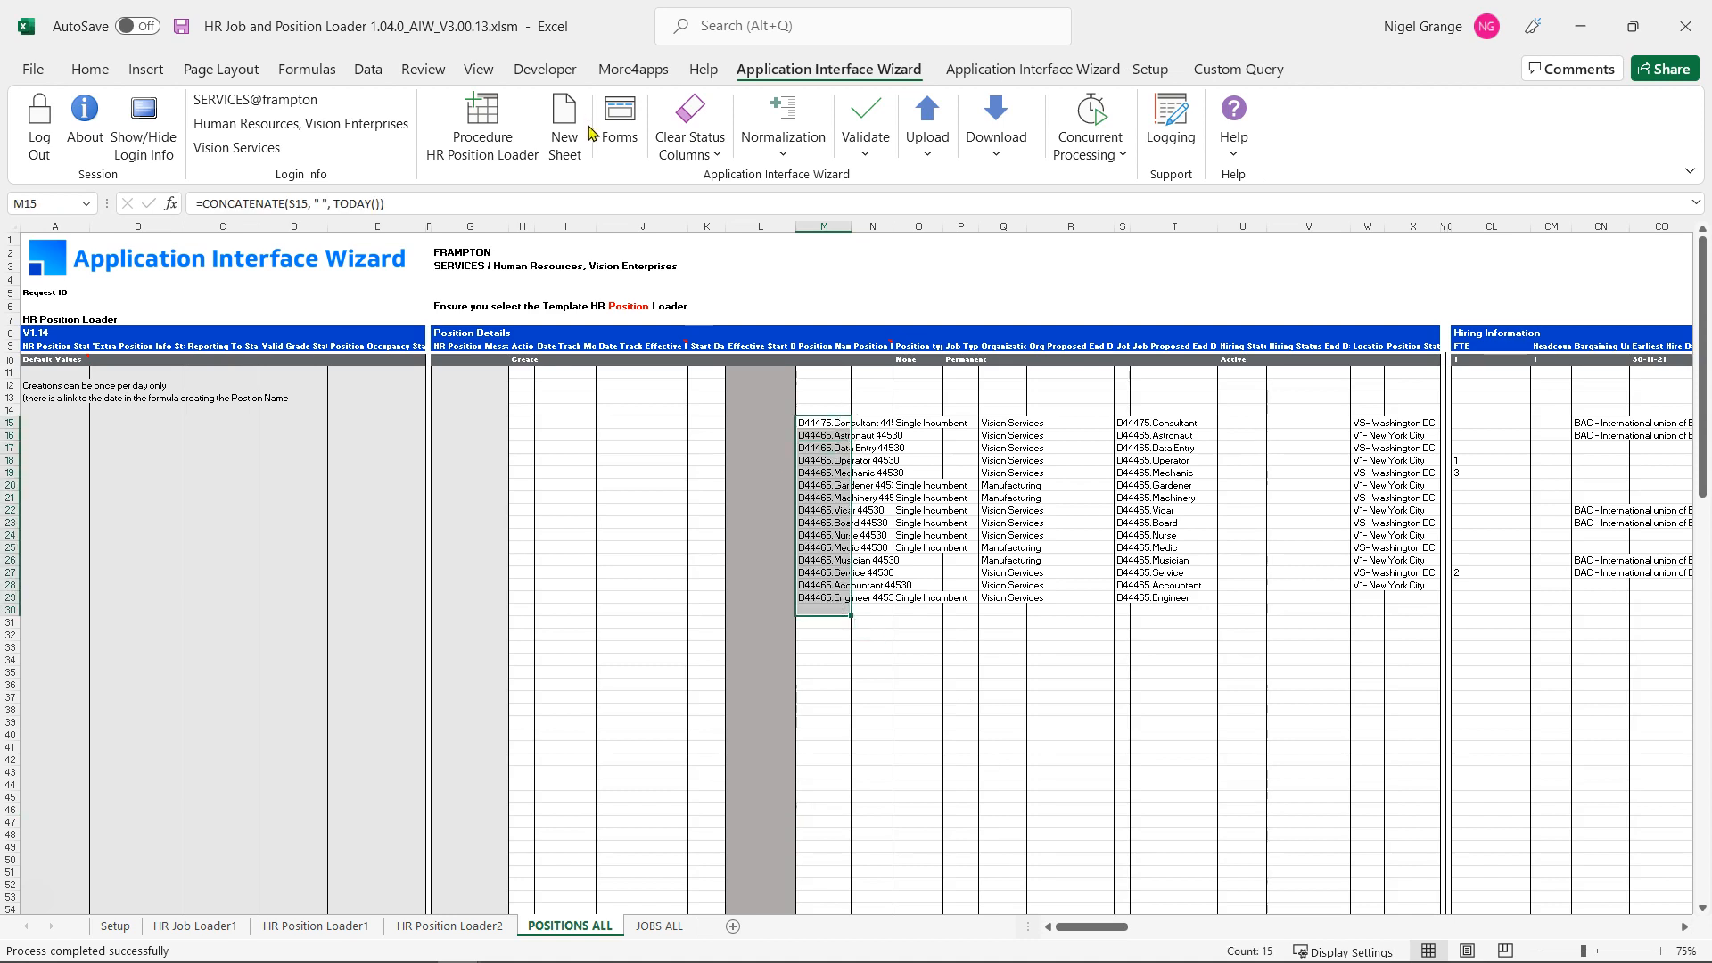
pyautogui.click(870, 157)
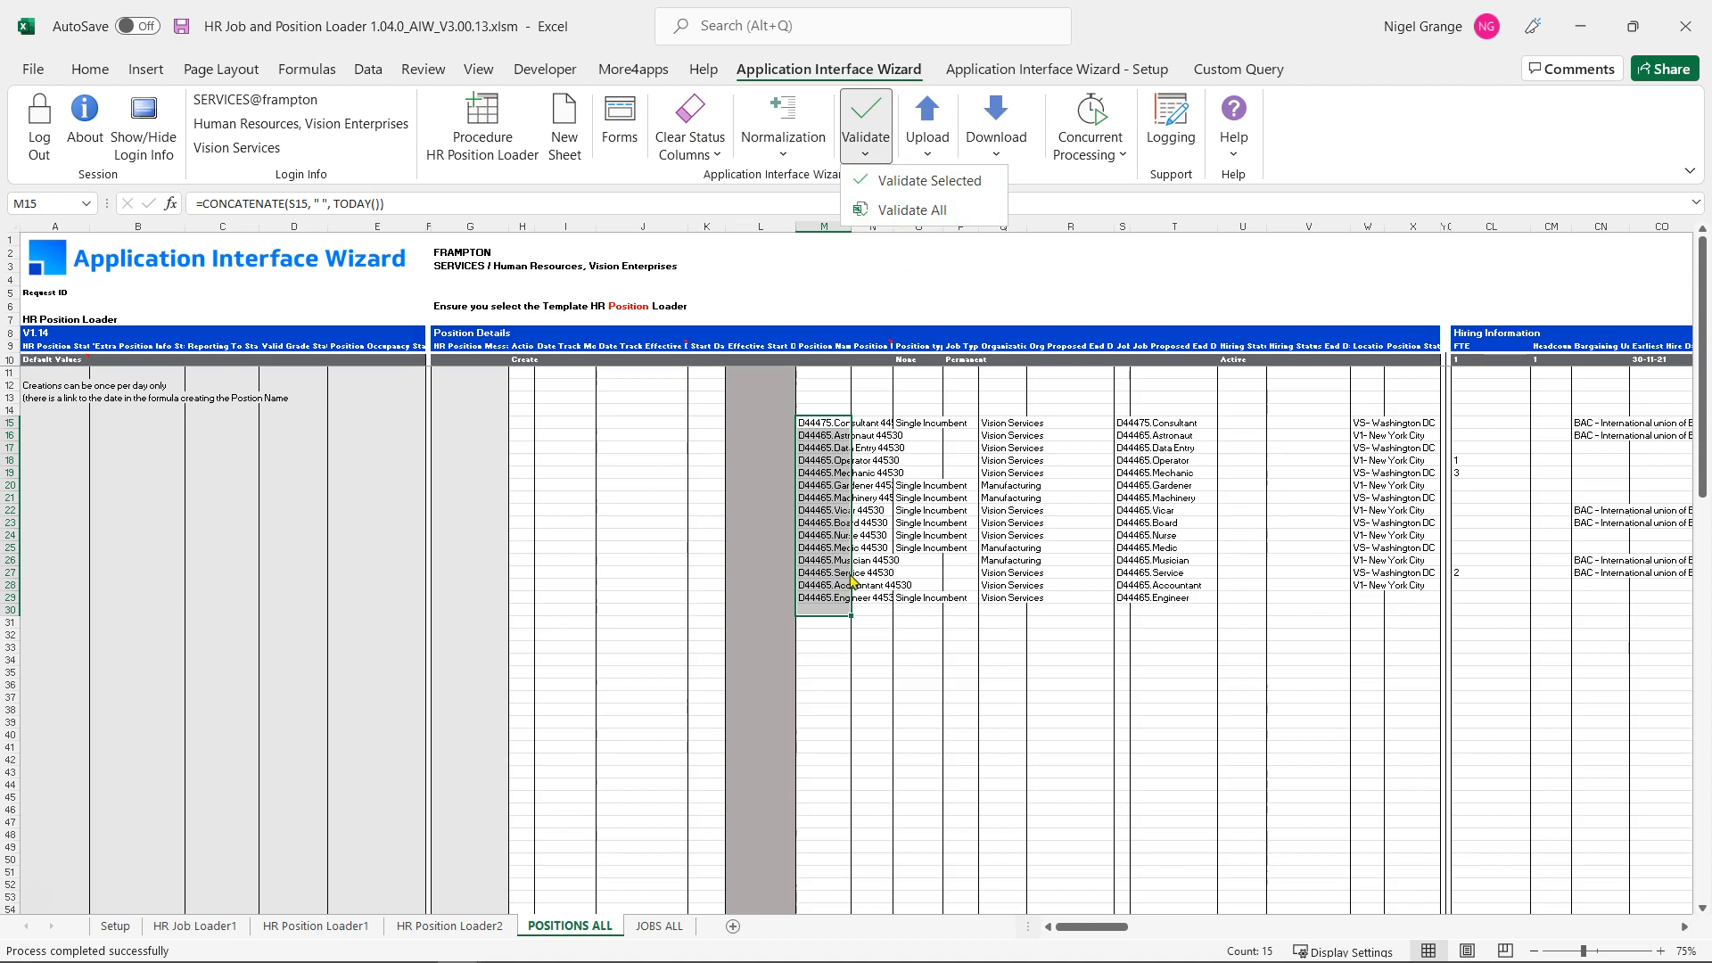
pyautogui.click(928, 157)
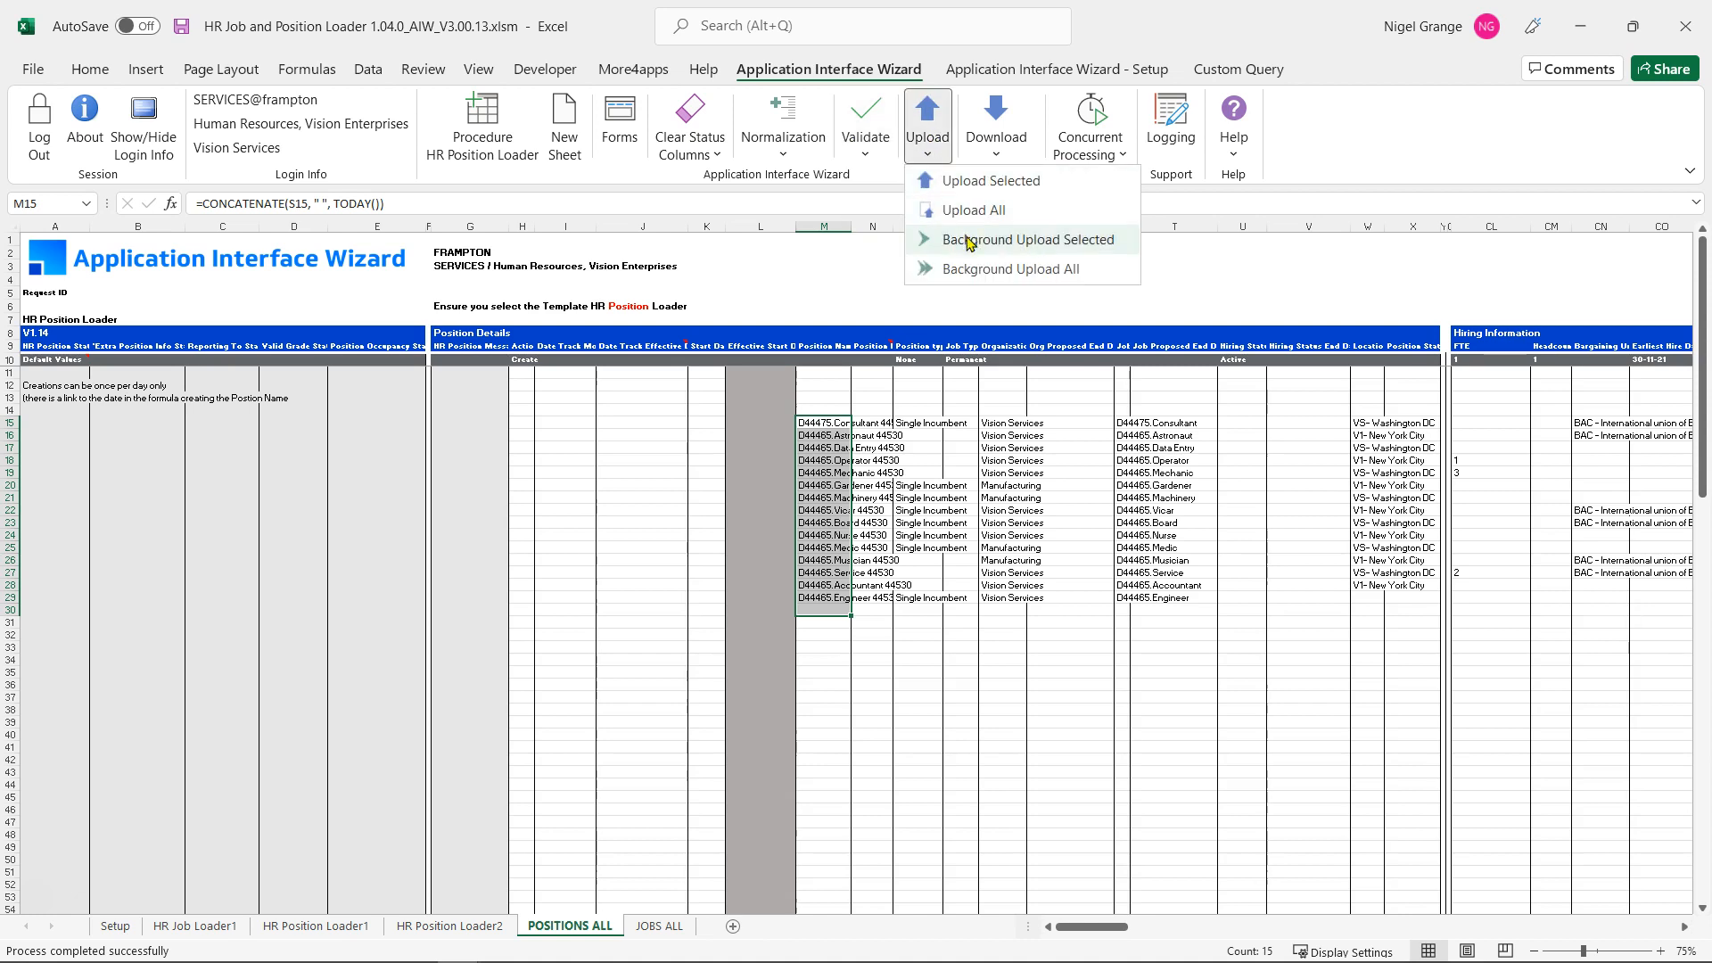
pyautogui.click(981, 182)
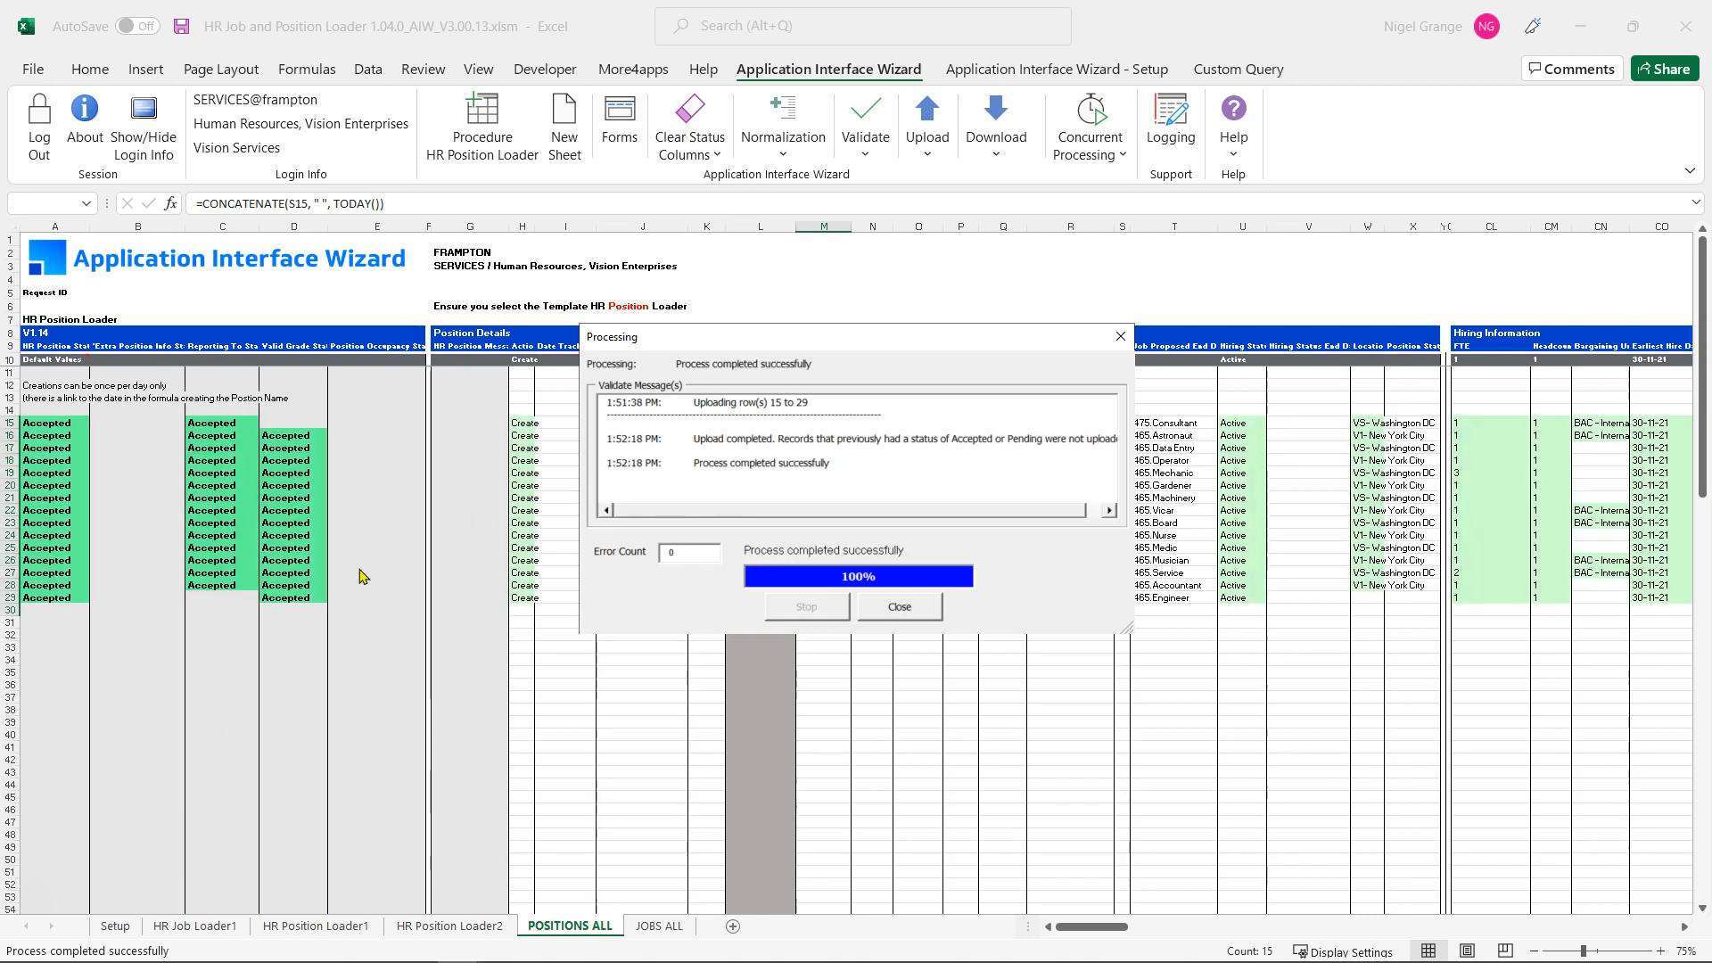
pyautogui.click(910, 613)
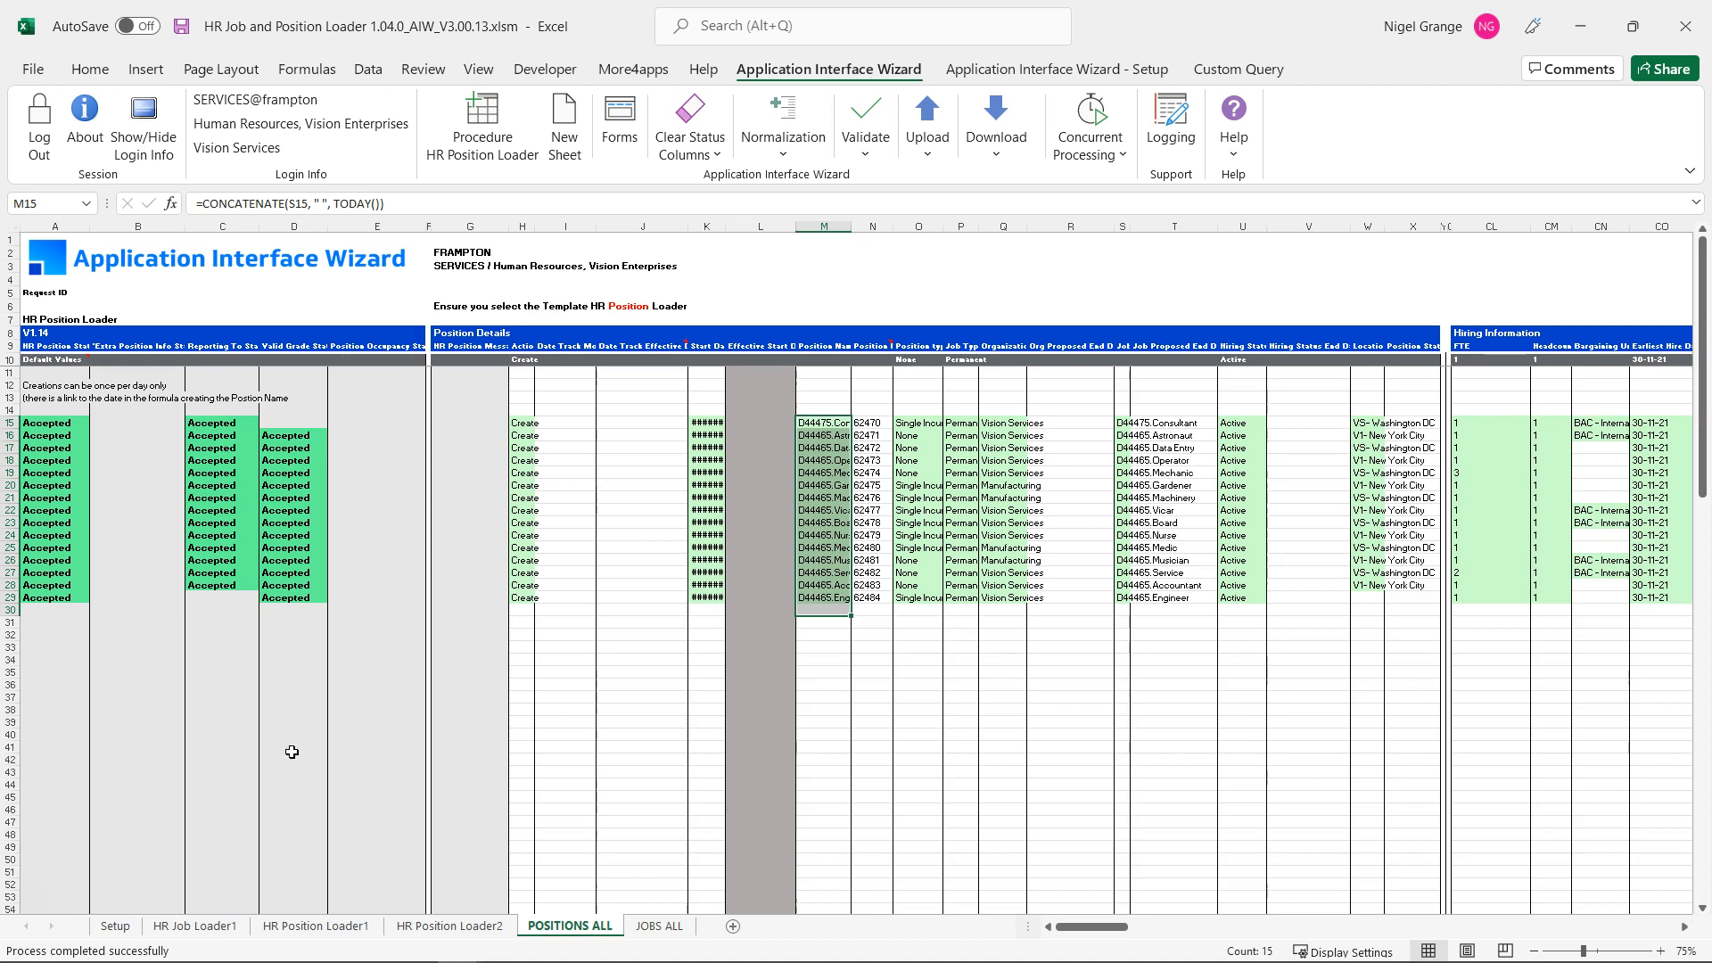
# Copy the Consultant position name from cell M15 into cell M35 as values only
pyautogui.click(823, 684)
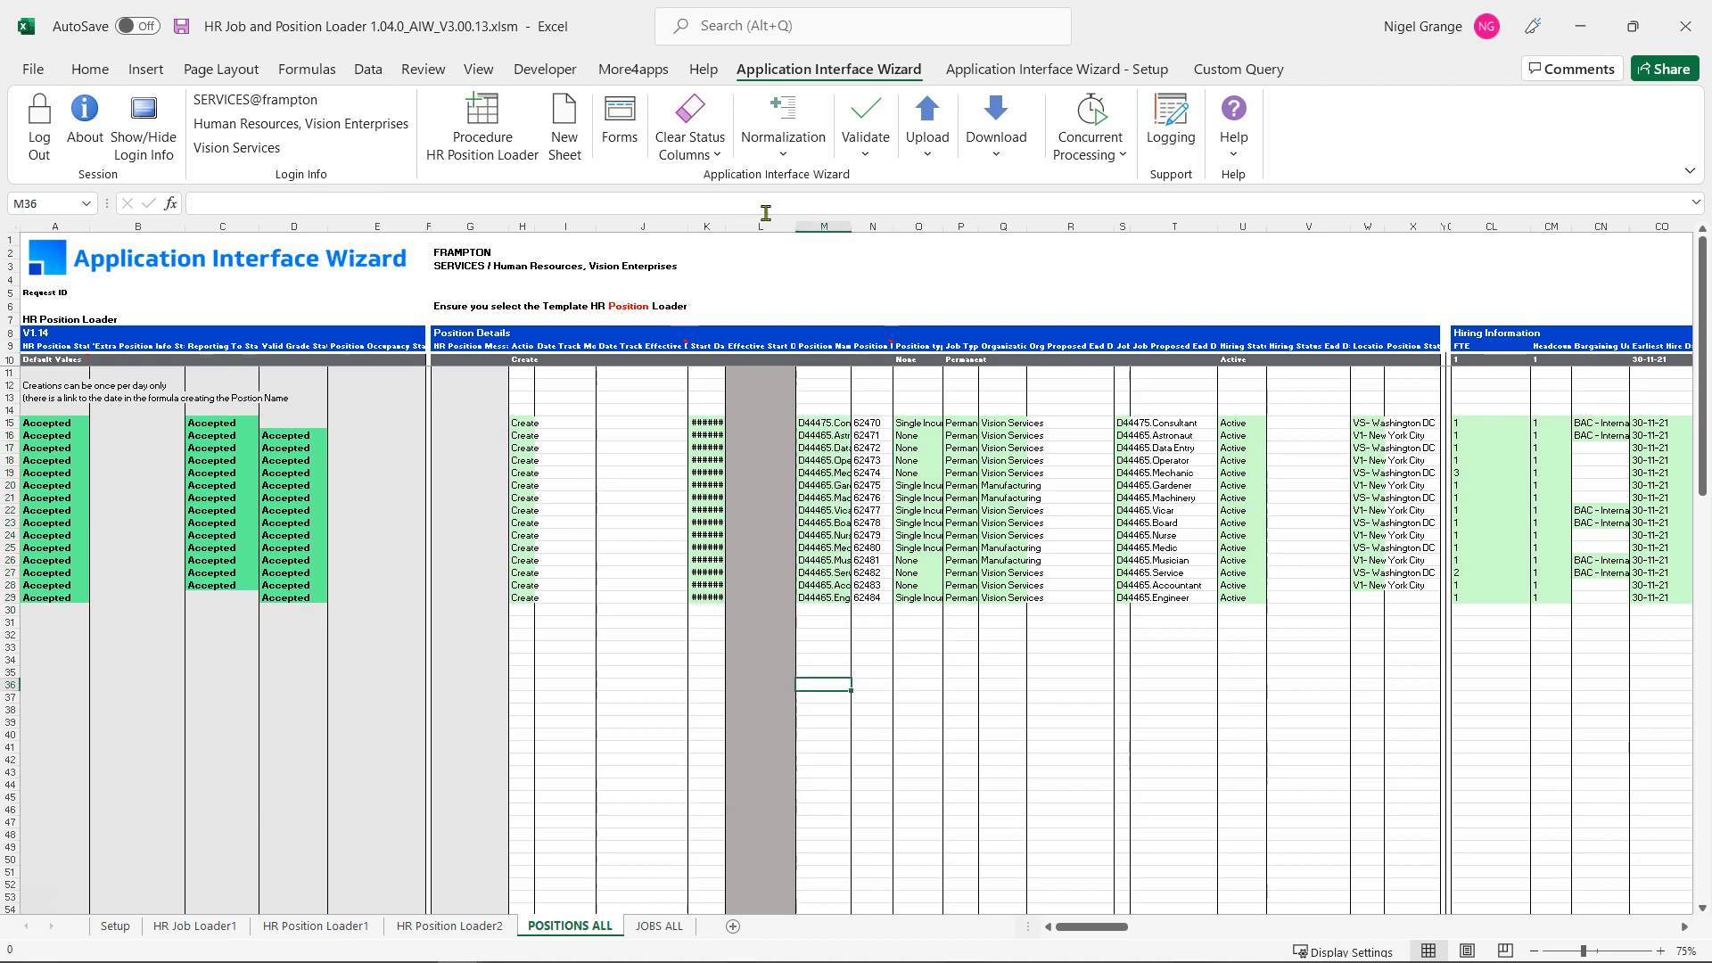
pyautogui.click(816, 420)
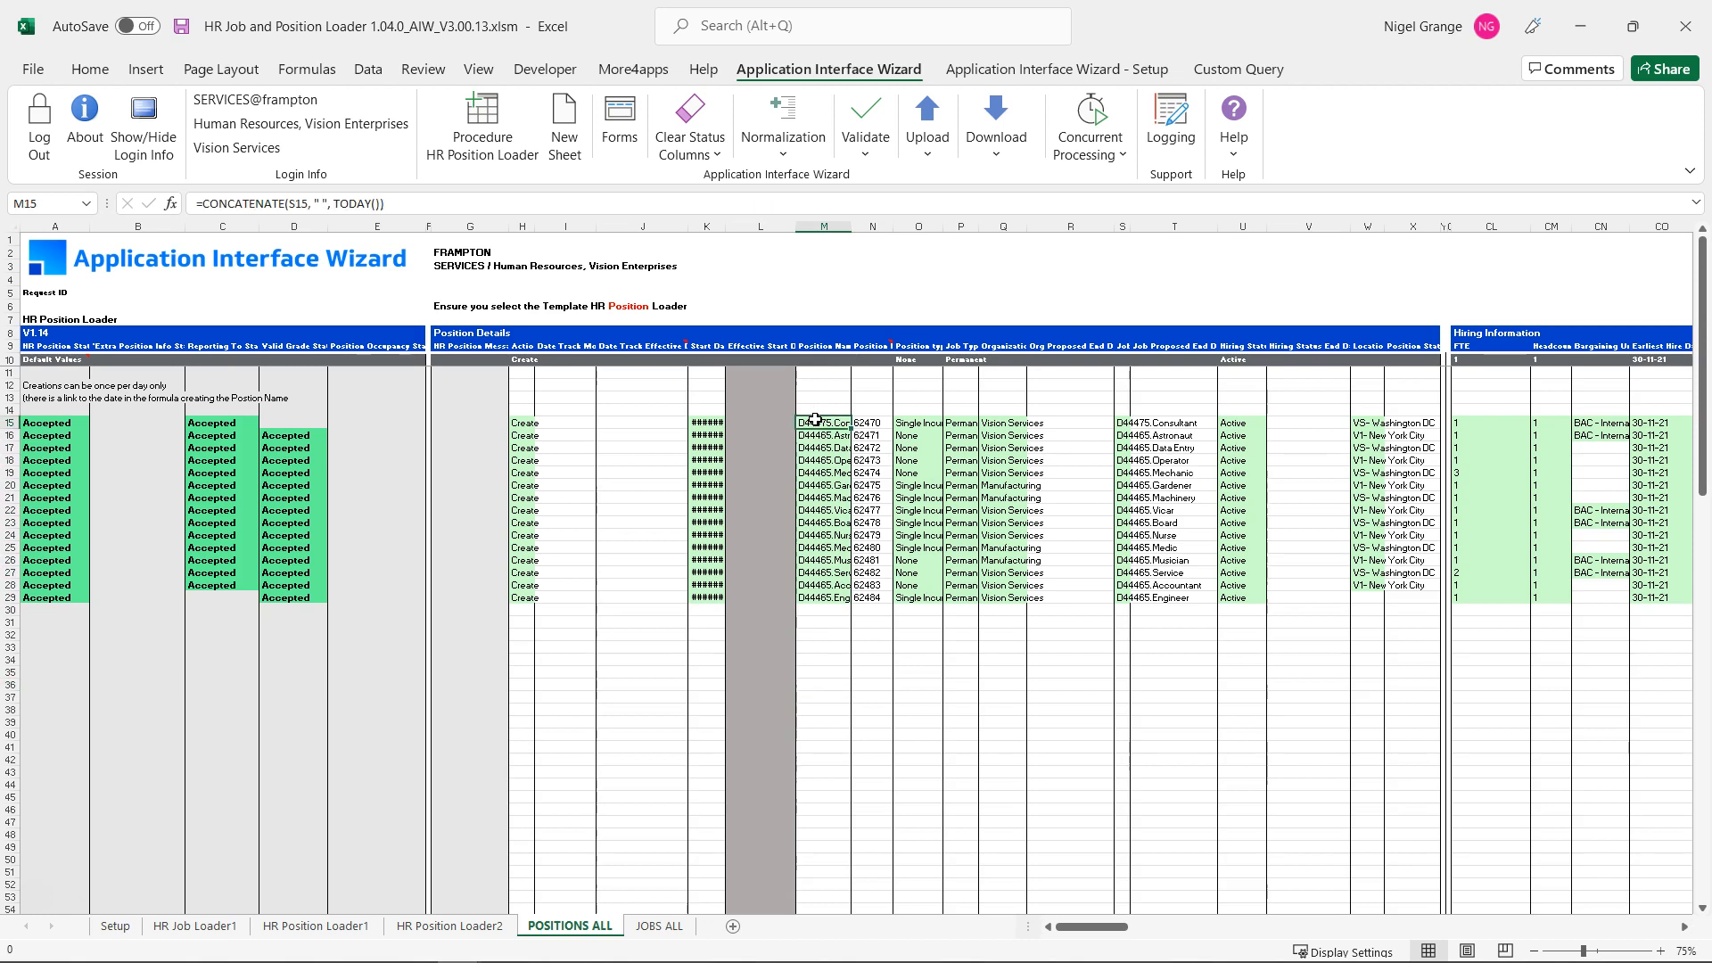
pyautogui.hotkey('ctrl', 'c')
pyautogui.click(820, 675)
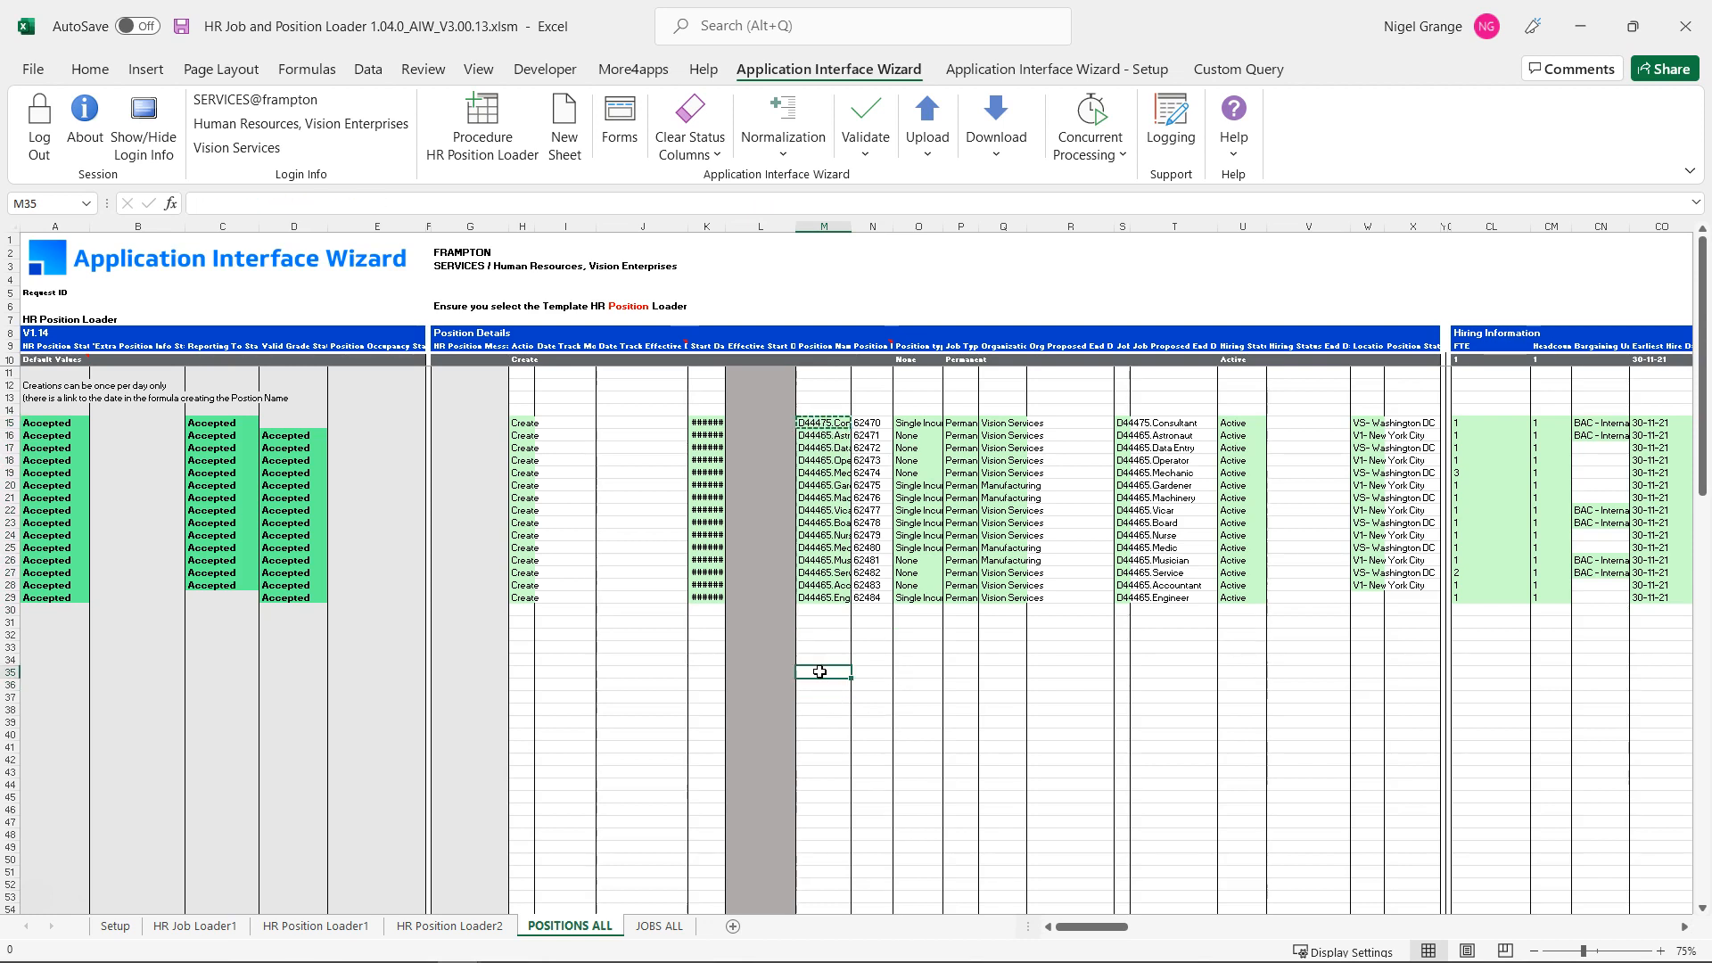
pyautogui.rightClick(820, 672)
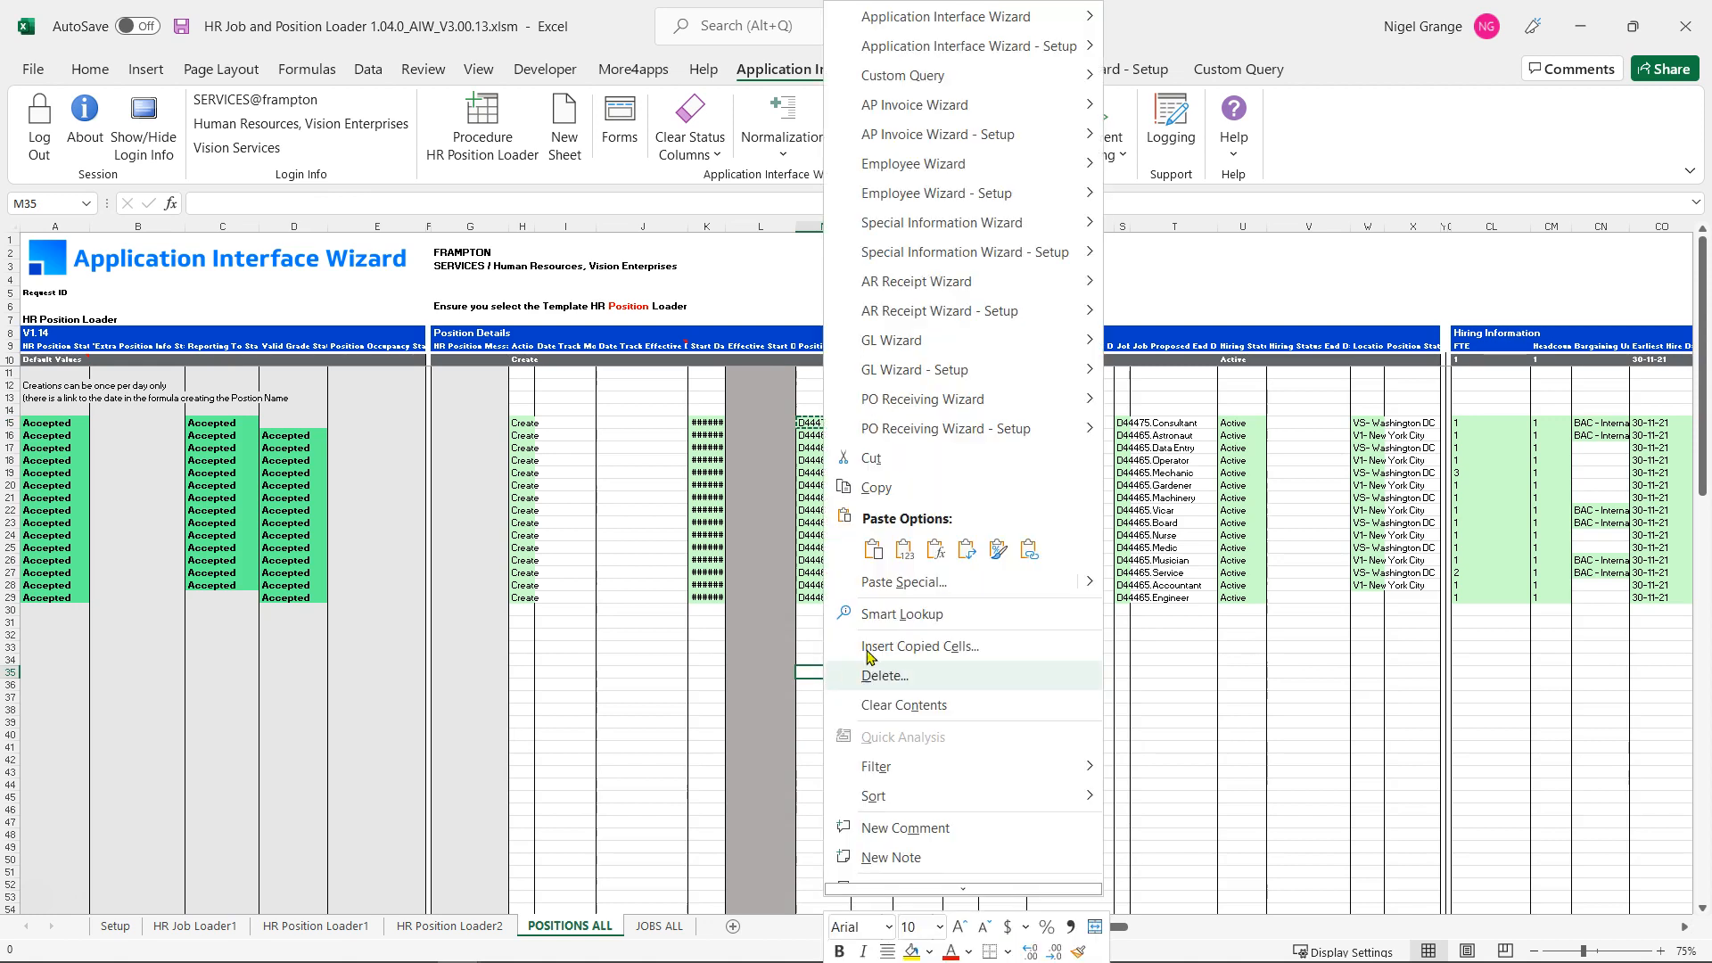
pyautogui.click(906, 549)
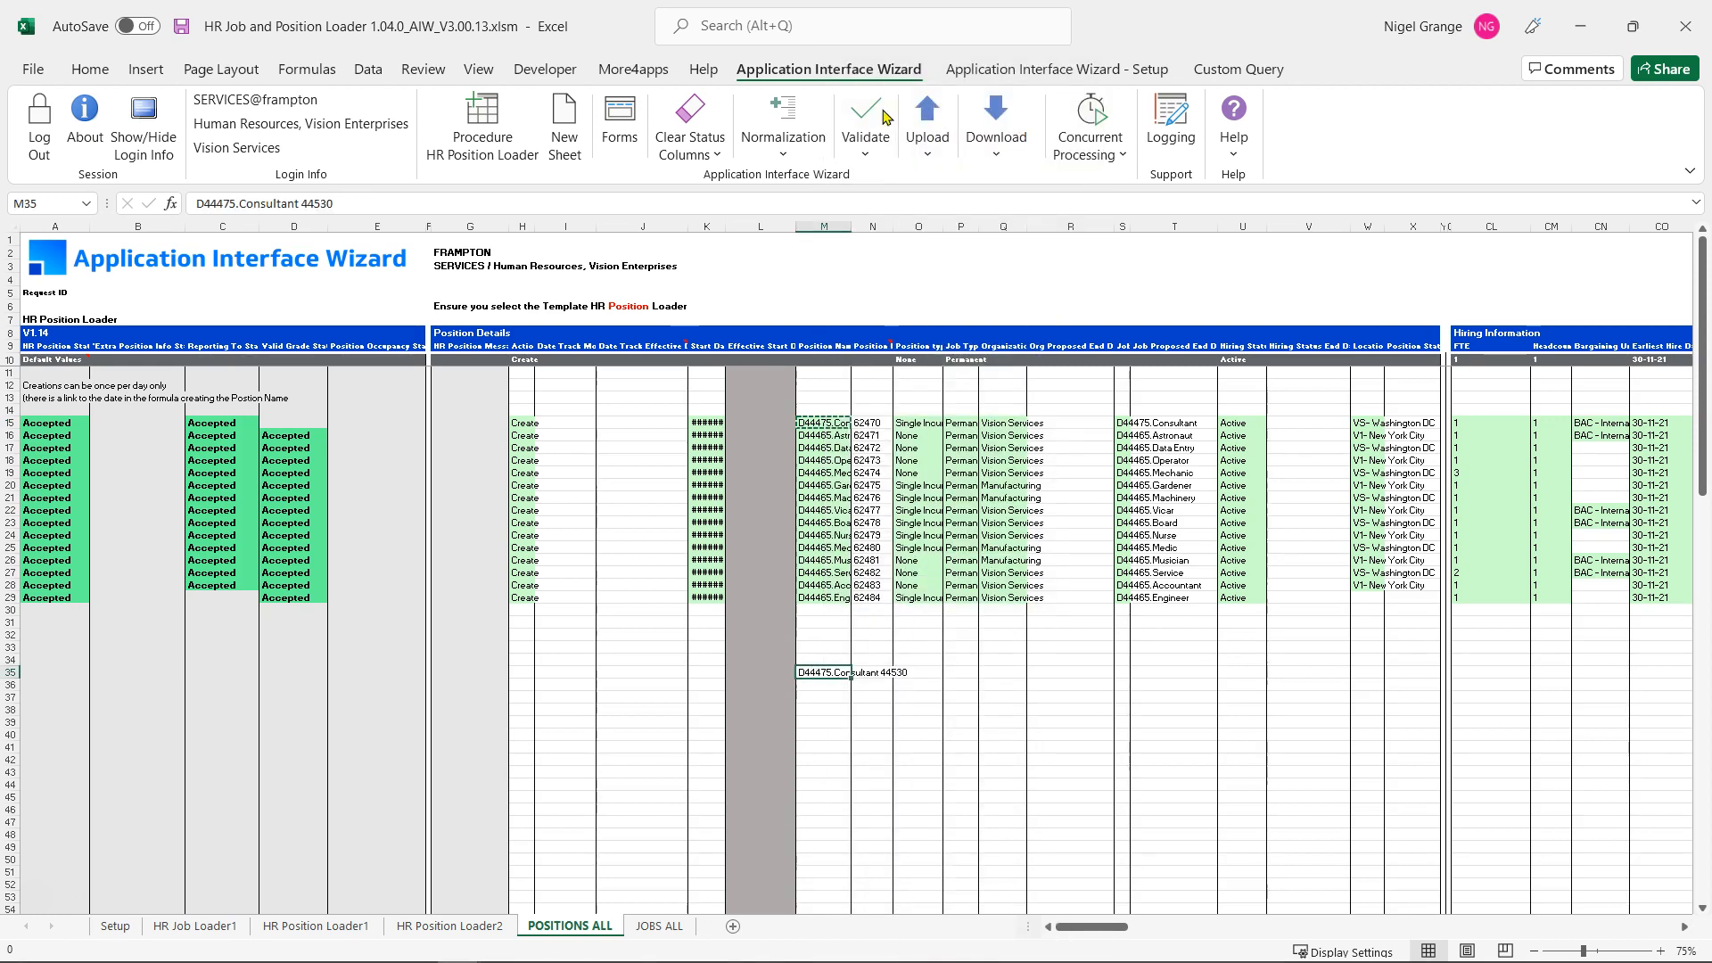
# Download the Consultant position using the name in M35 as sheet data, and clear the download criteria
pyautogui.click(996, 129)
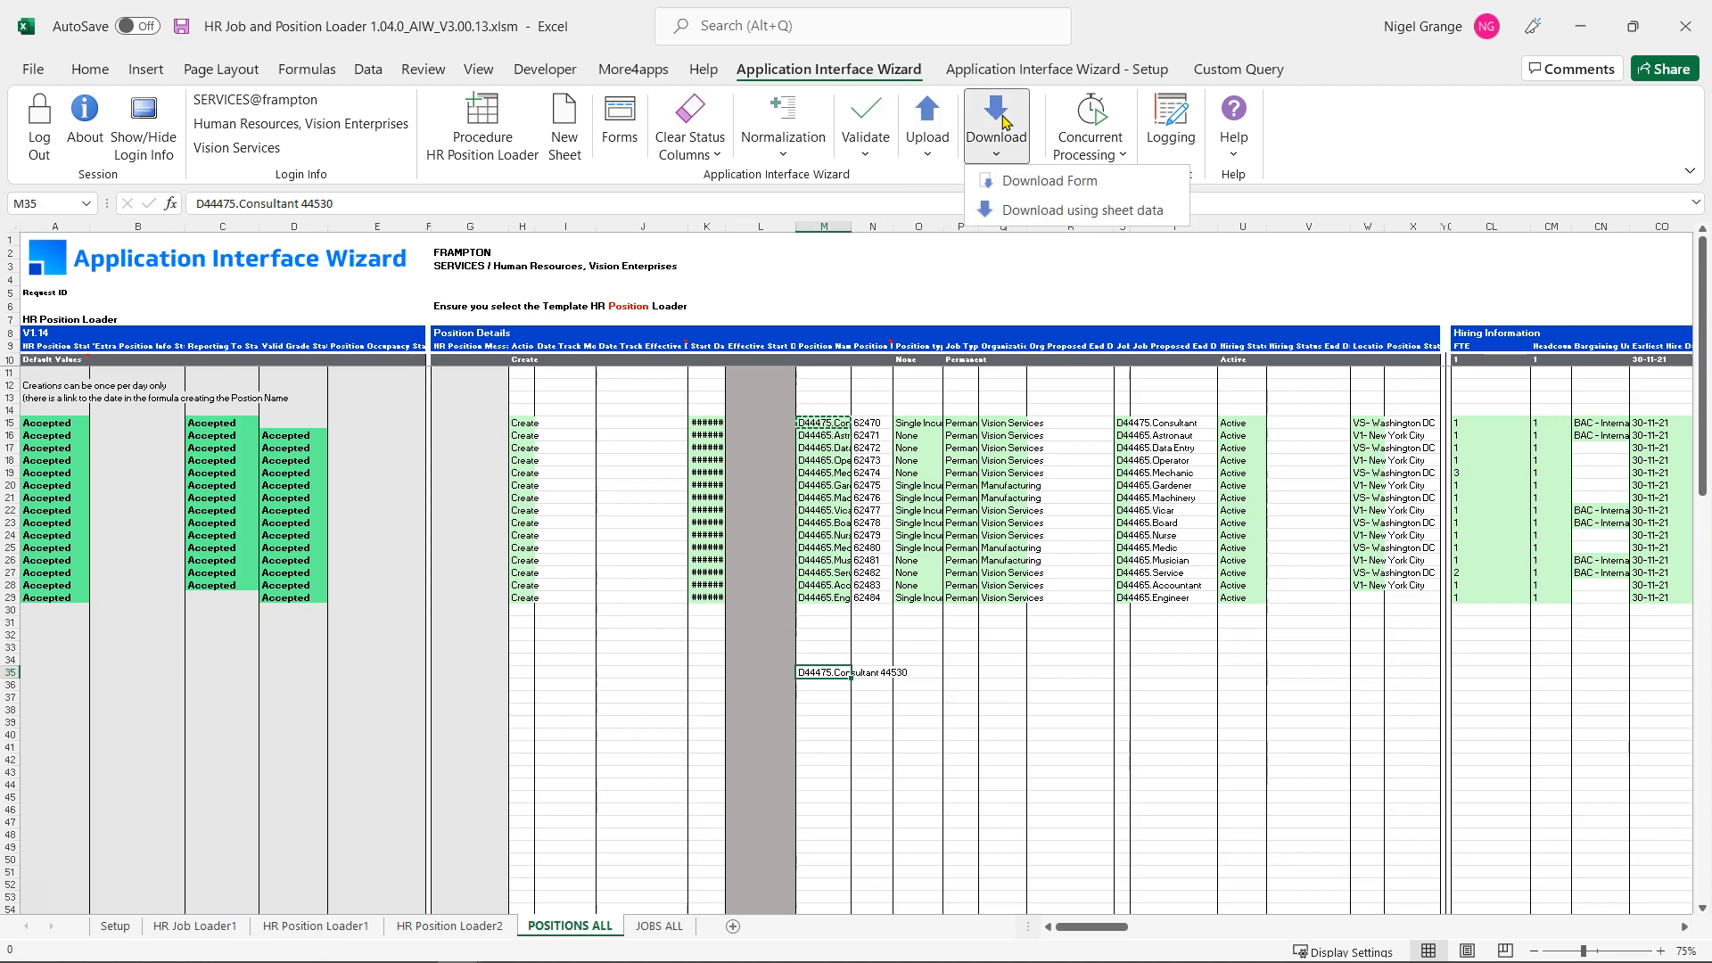
pyautogui.click(1094, 212)
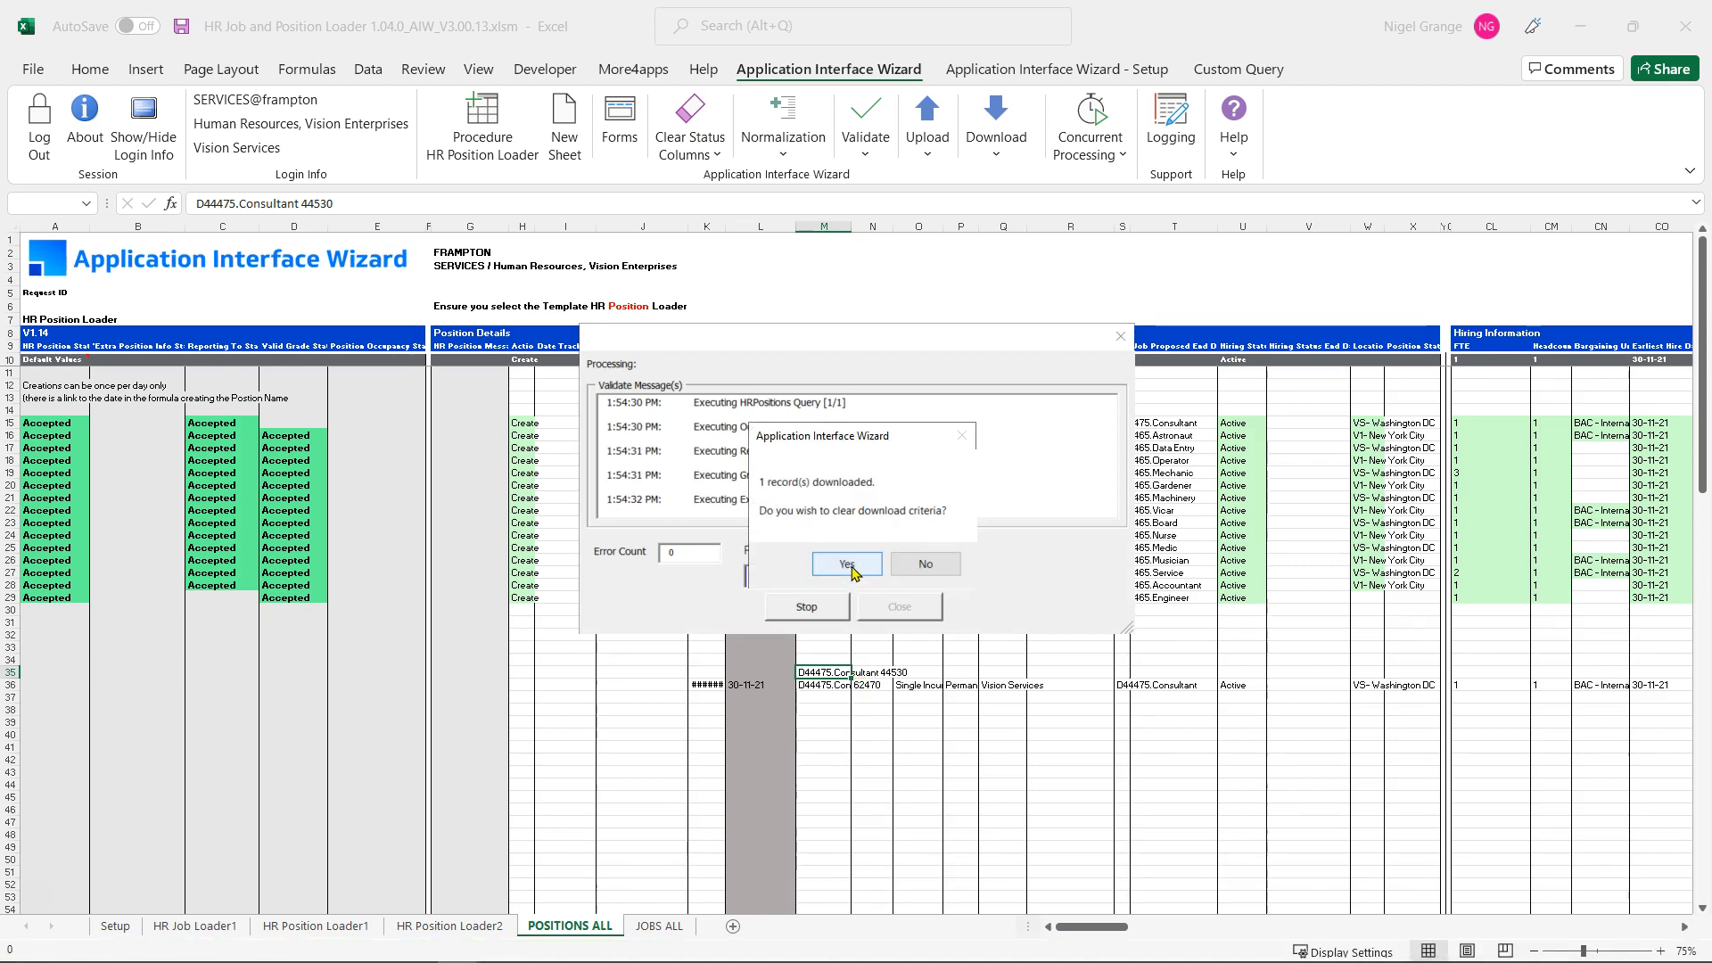
pyautogui.click(845, 563)
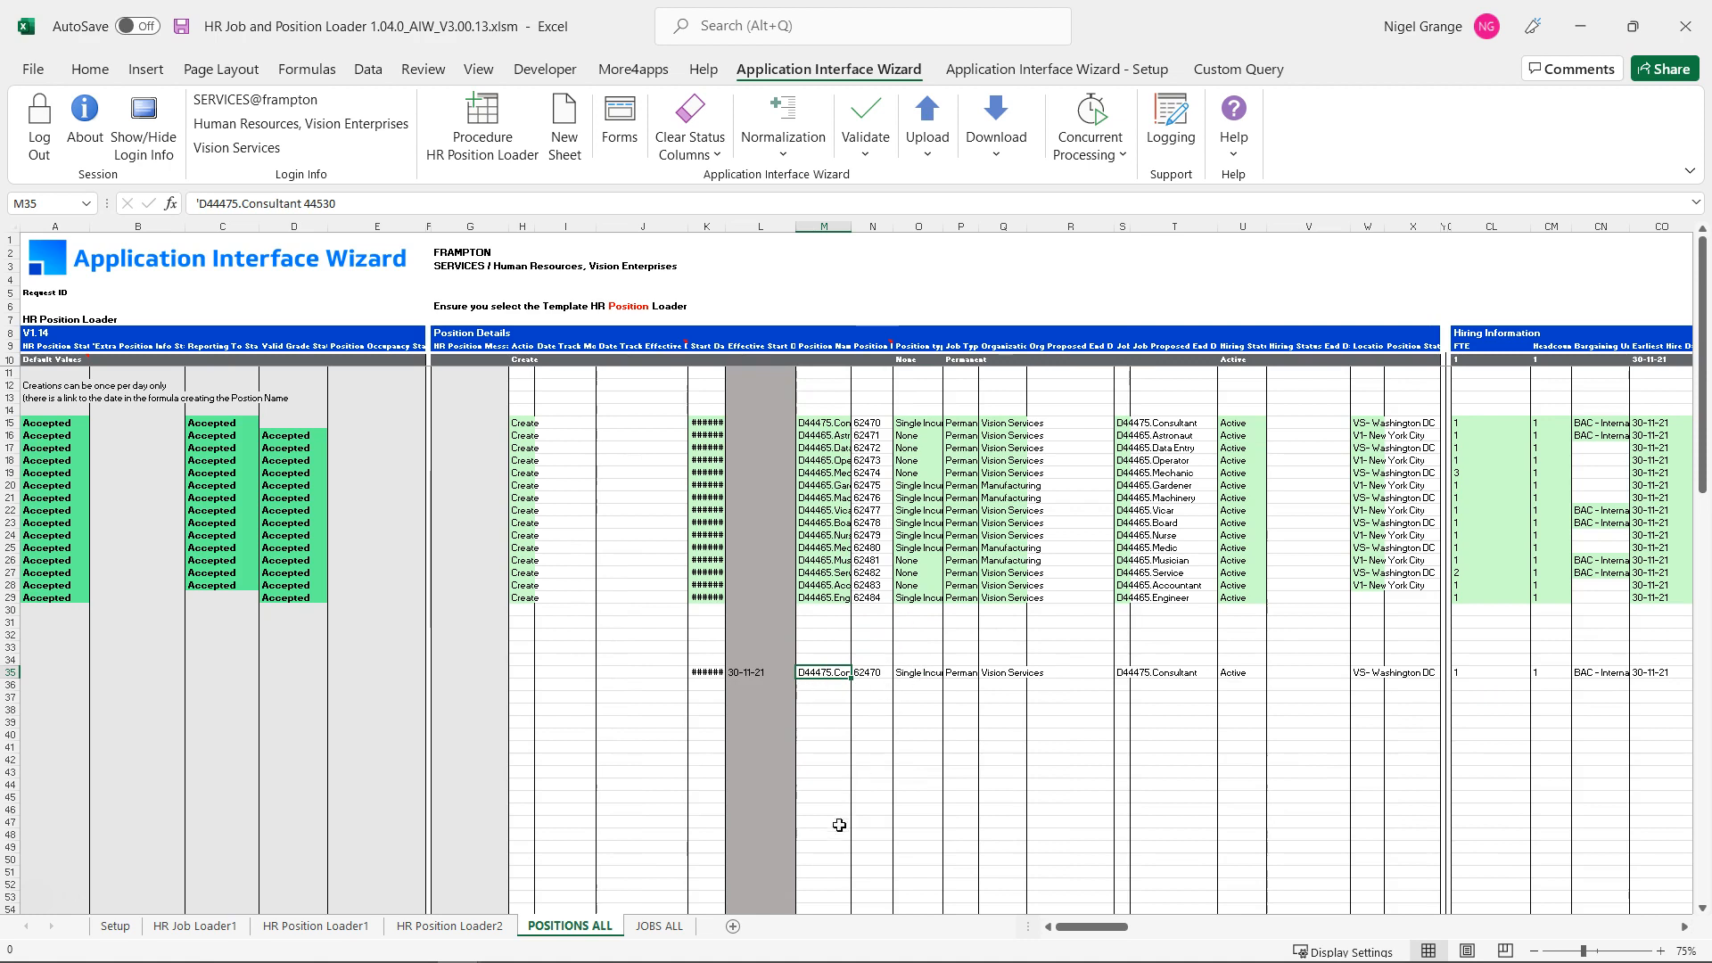
pyautogui.moveTo(1090, 928); pyautogui.dragTo(1052, 937)
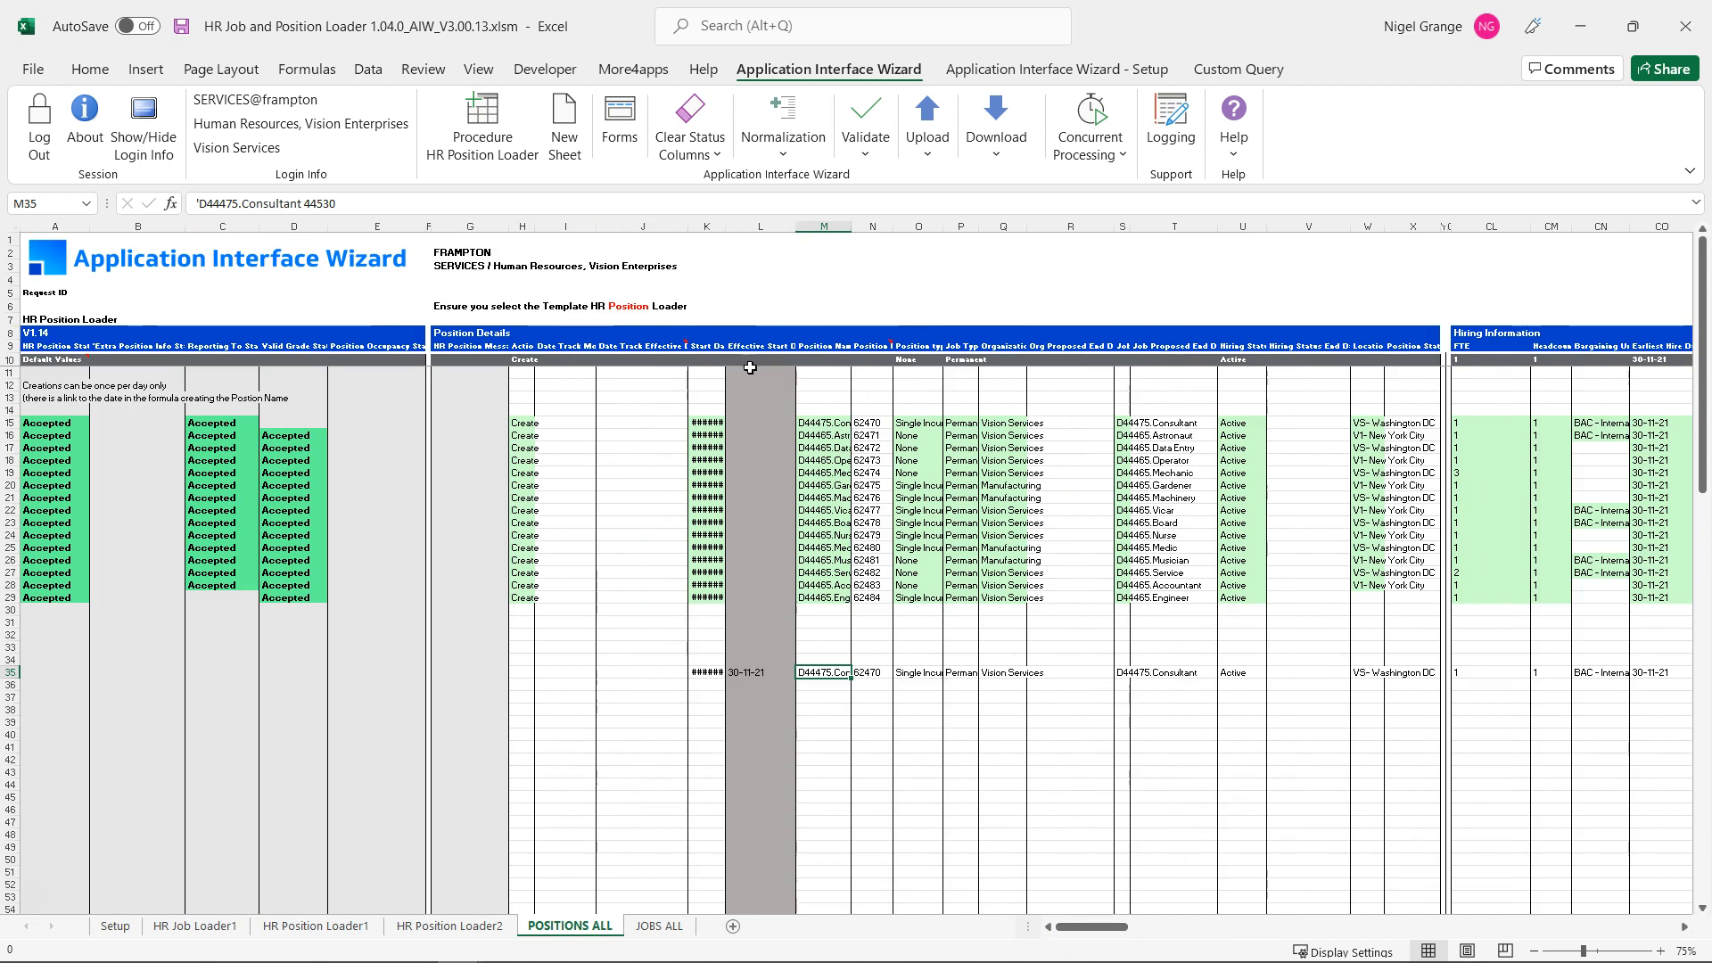
# Open the download form from empty cell M38 to view its HR Positions filter options, and close it without downloading
pyautogui.click(822, 709)
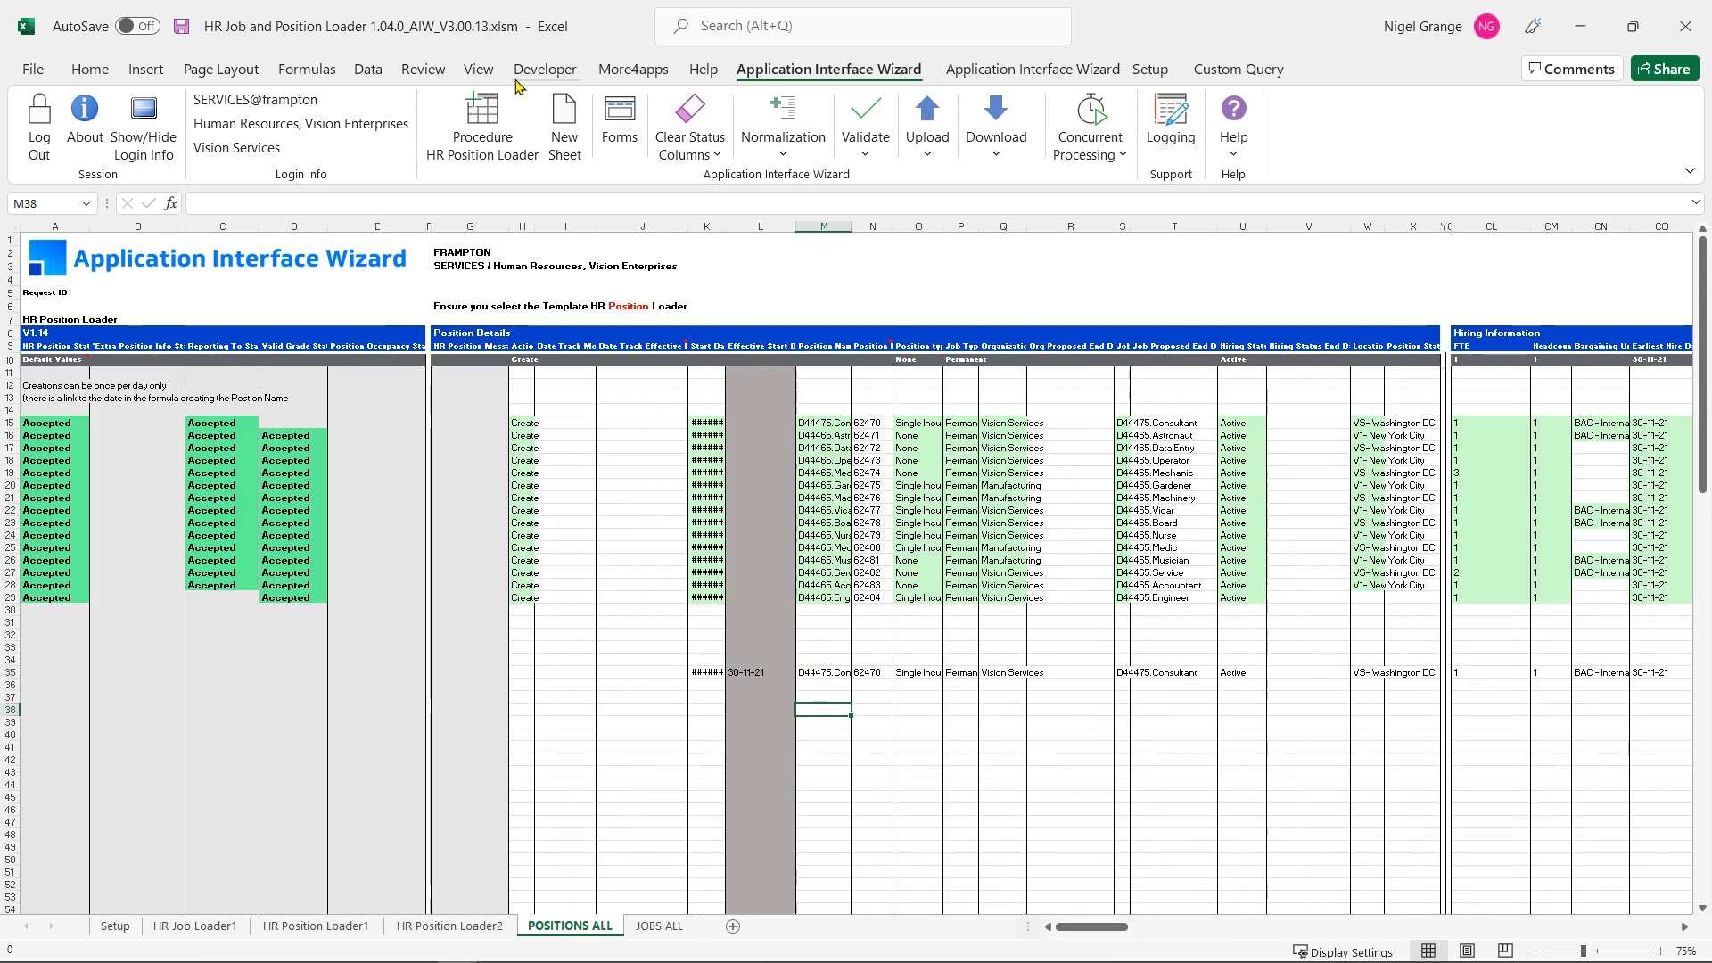
pyautogui.click(996, 134)
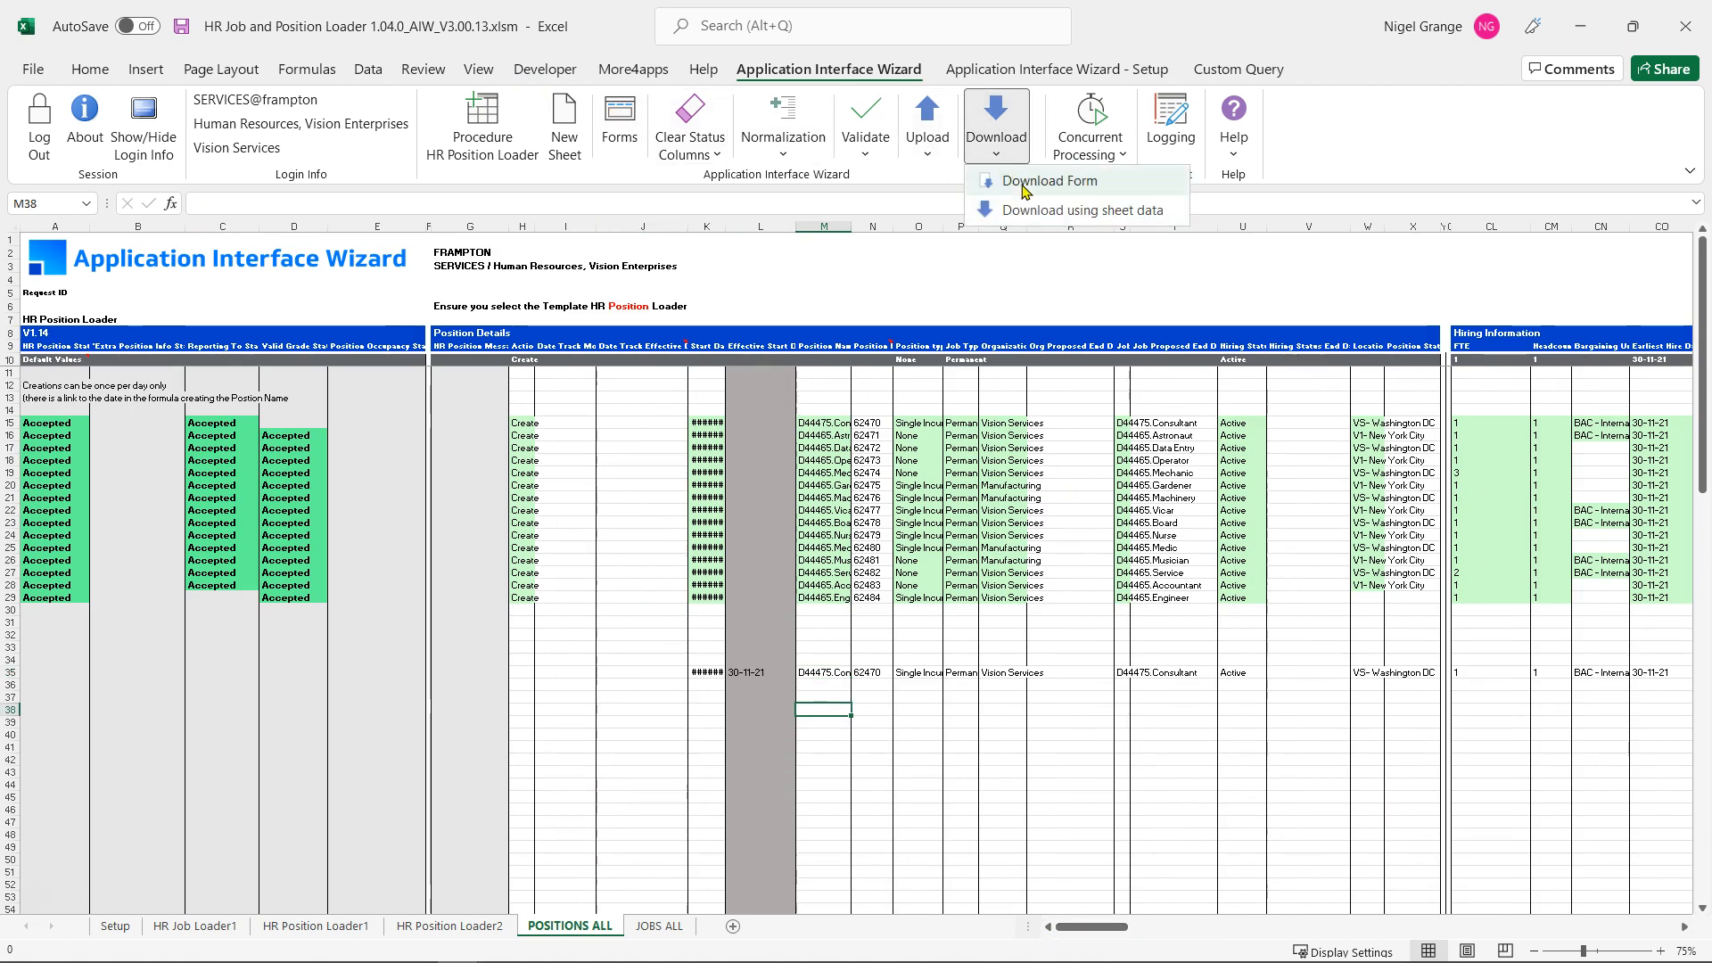
pyautogui.click(1025, 182)
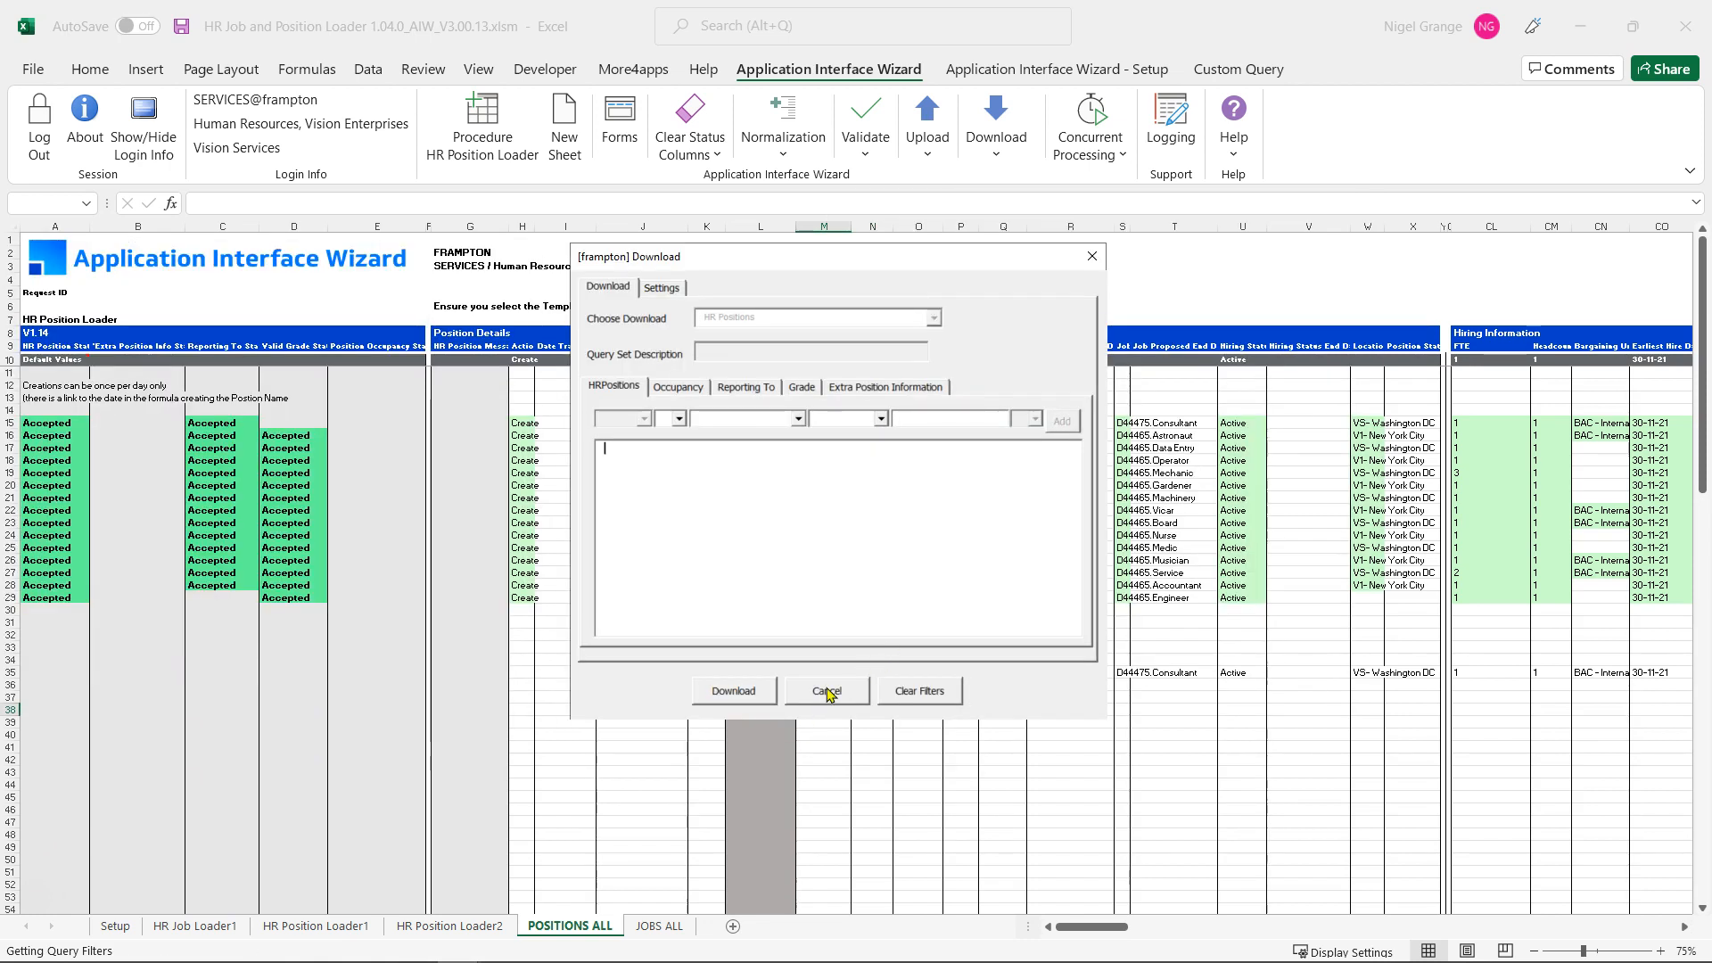
pyautogui.click(826, 692)
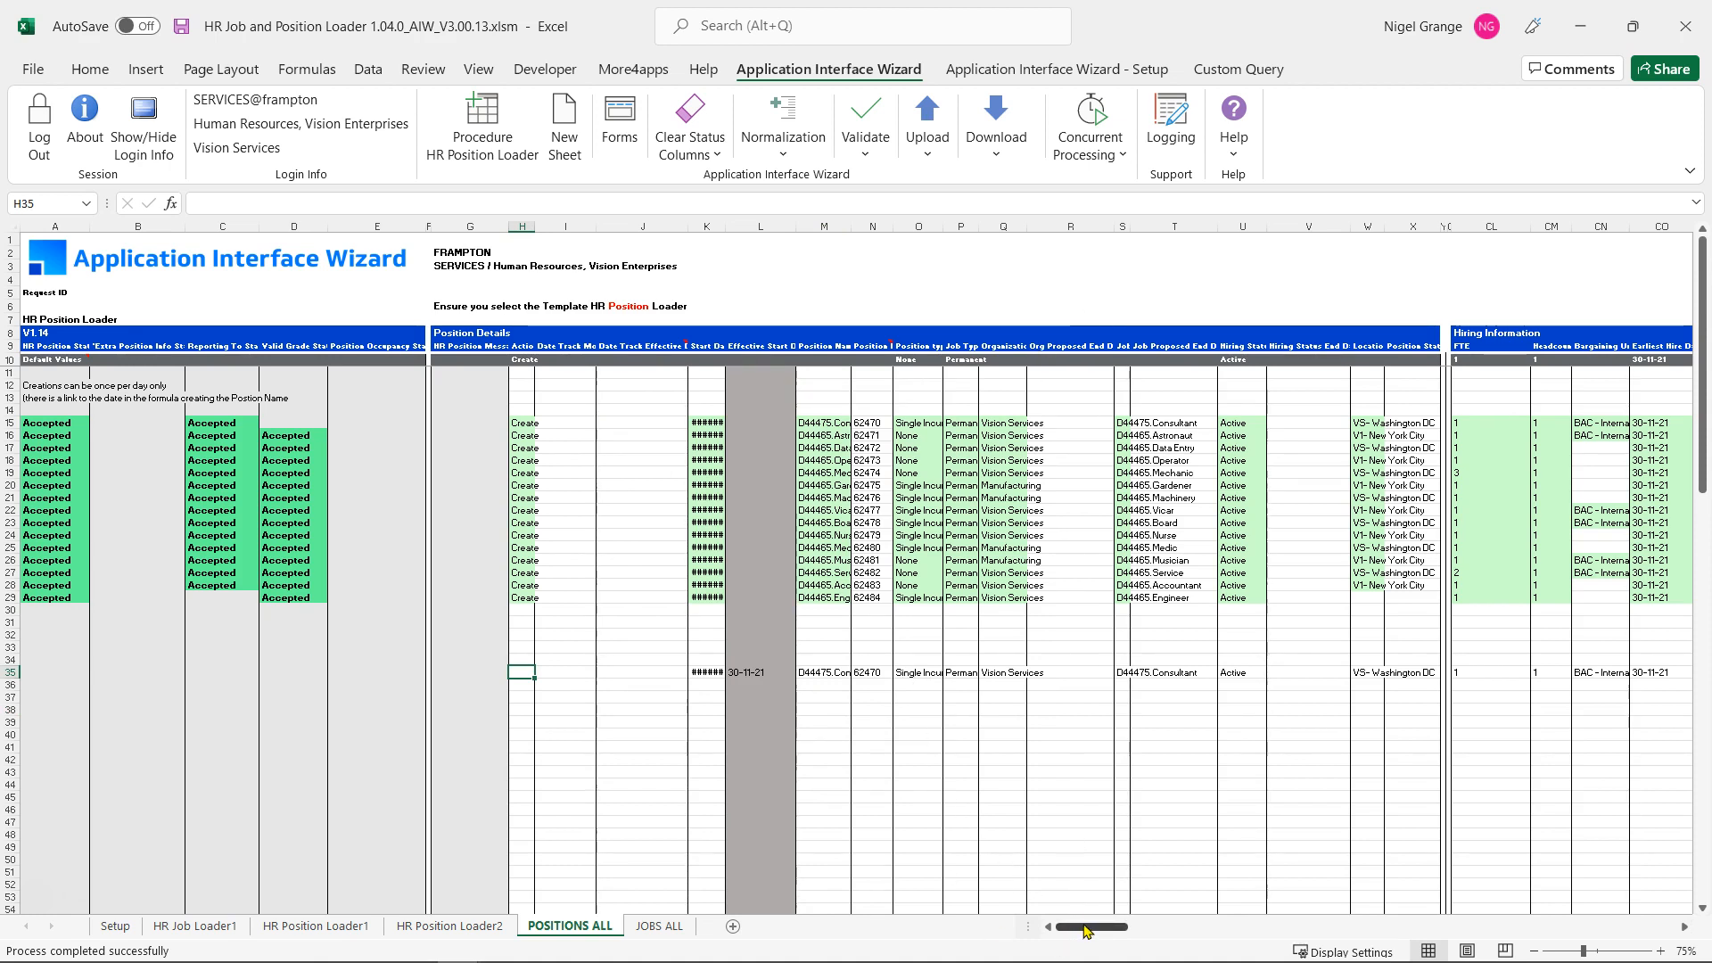
# Examine the downloaded Consultant position in row 35 across the Hiring Information, Work Terms and Reporting To columns
pyautogui.moveTo(1086, 930); pyautogui.dragTo(1142, 930)
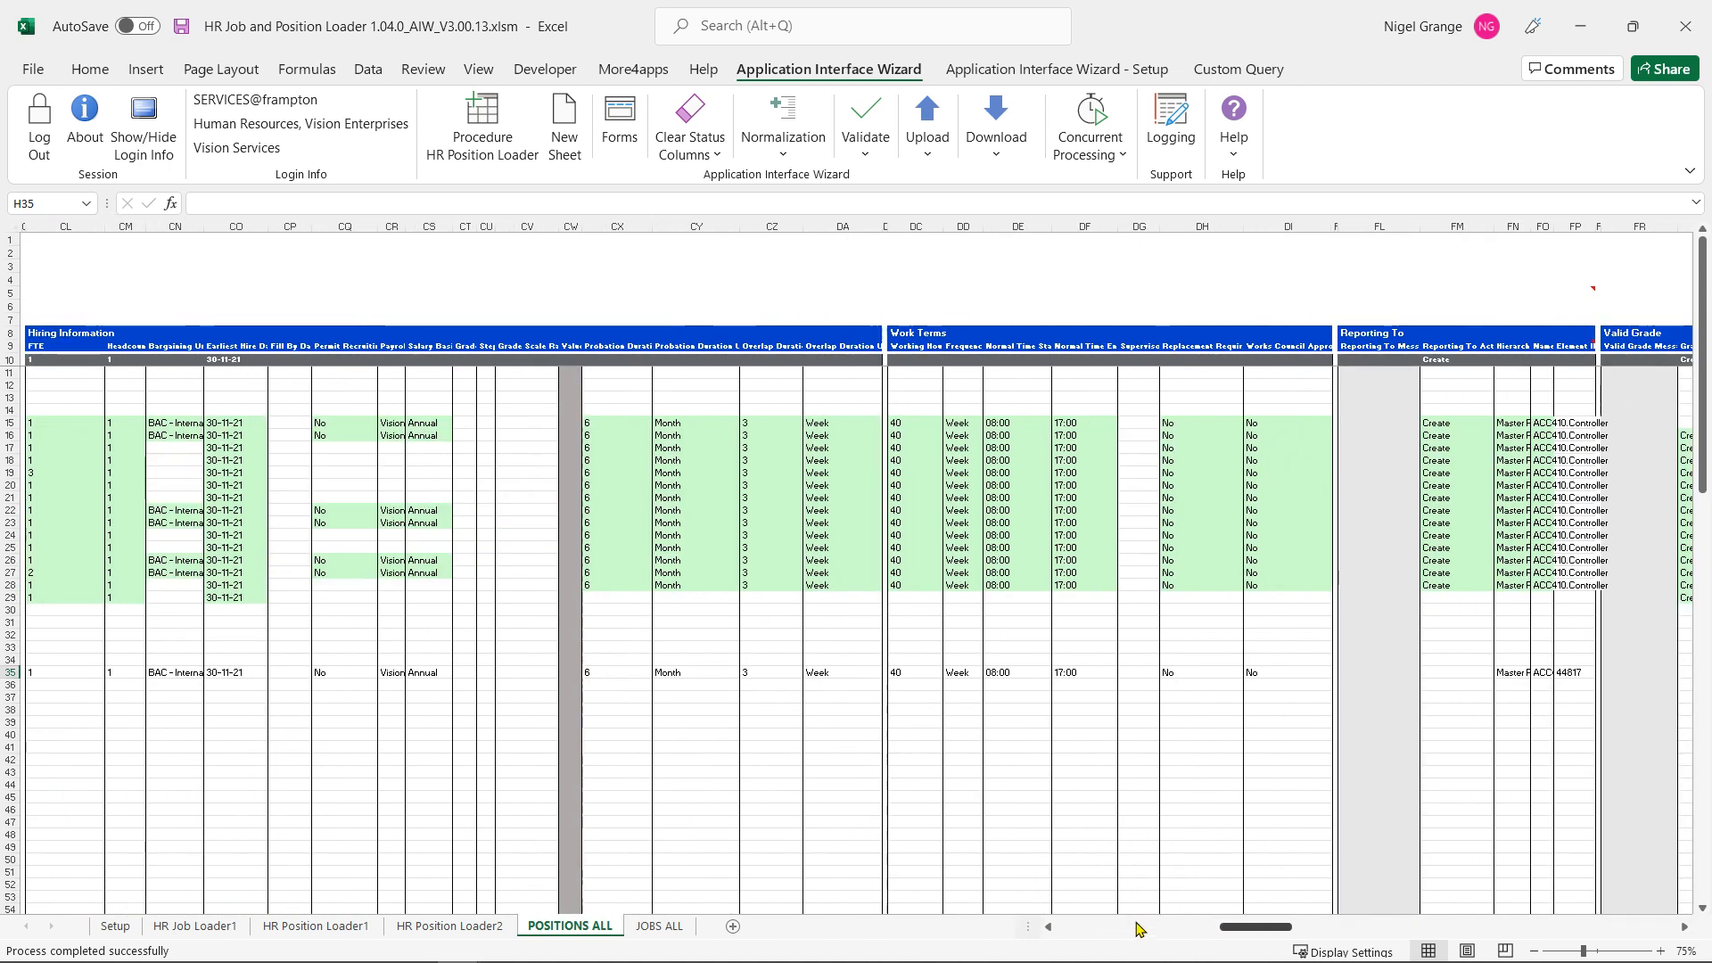
pyautogui.click(923, 675)
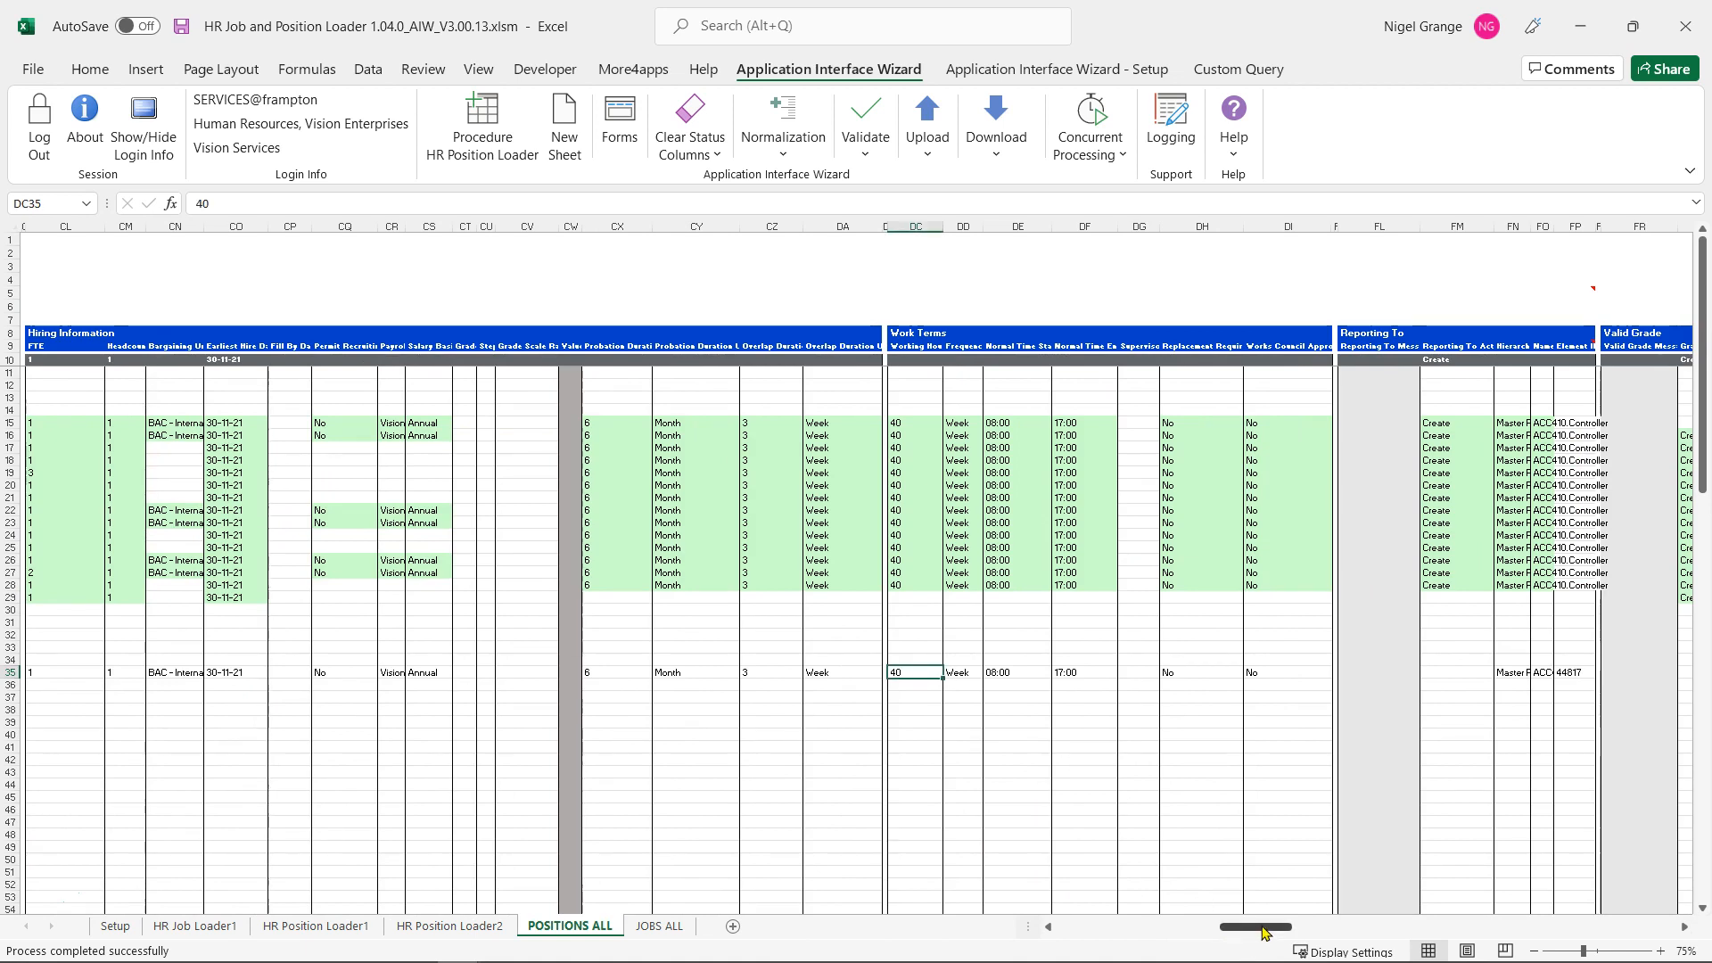
pyautogui.moveTo(1262, 932); pyautogui.dragTo(1099, 930)
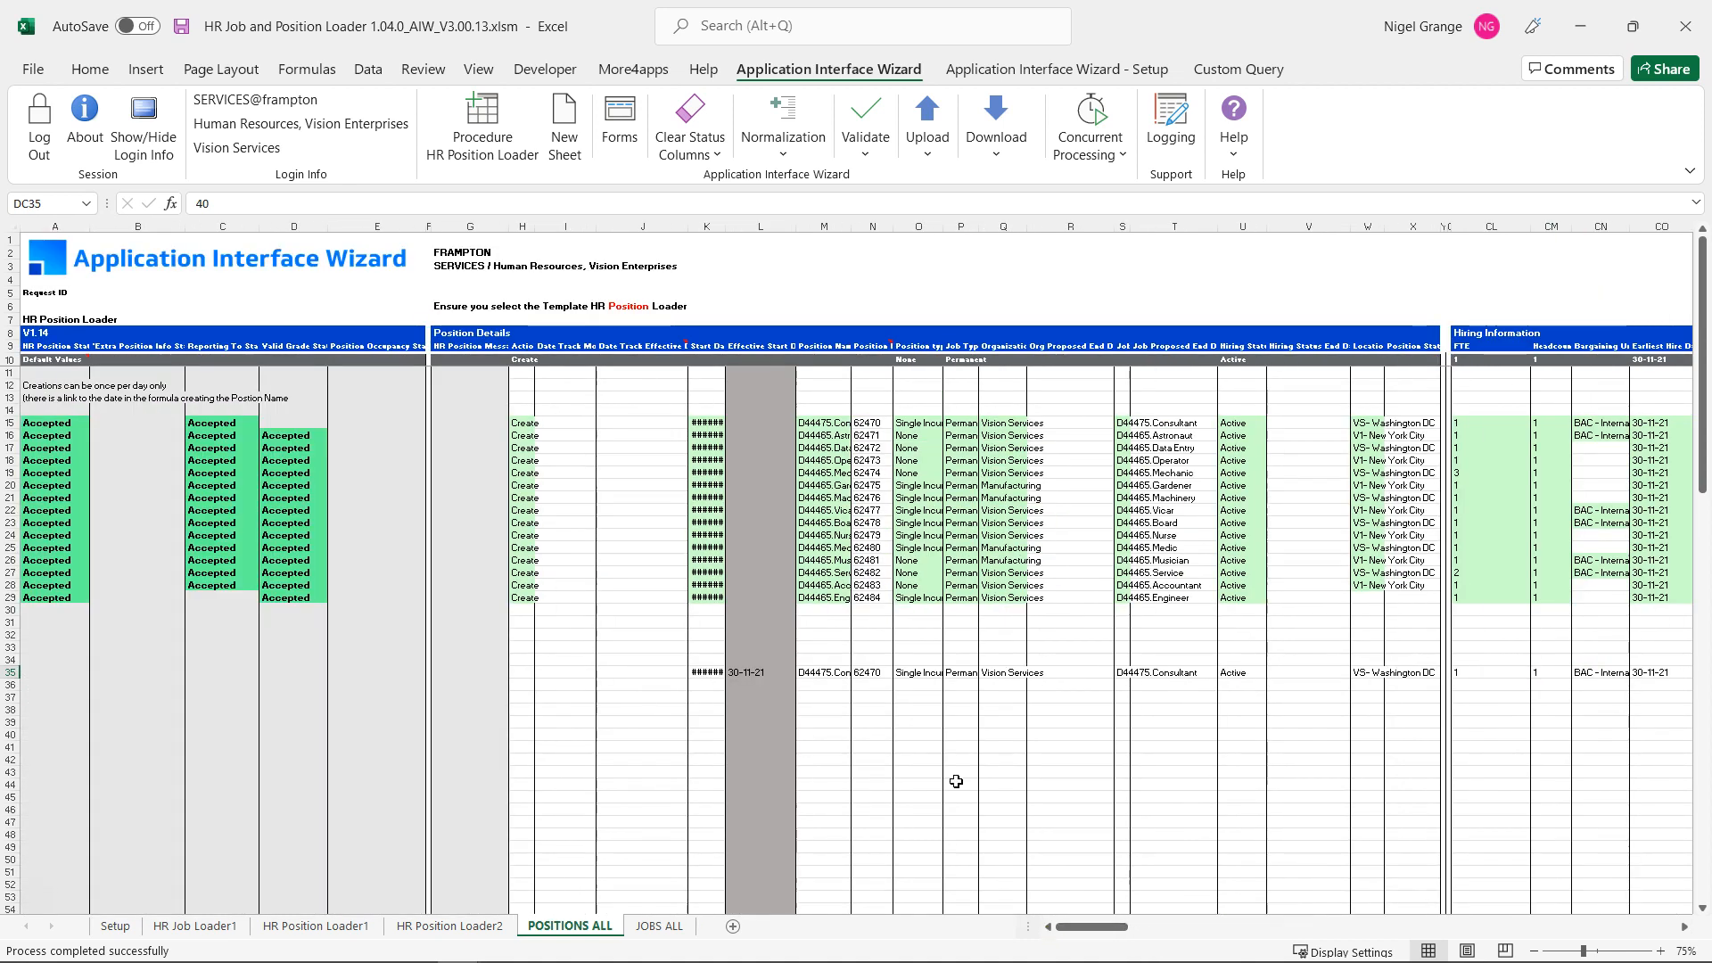
# Open the HR Position form for row 35, look at the available Action choices, and close the form without saving
pyautogui.click(523, 675)
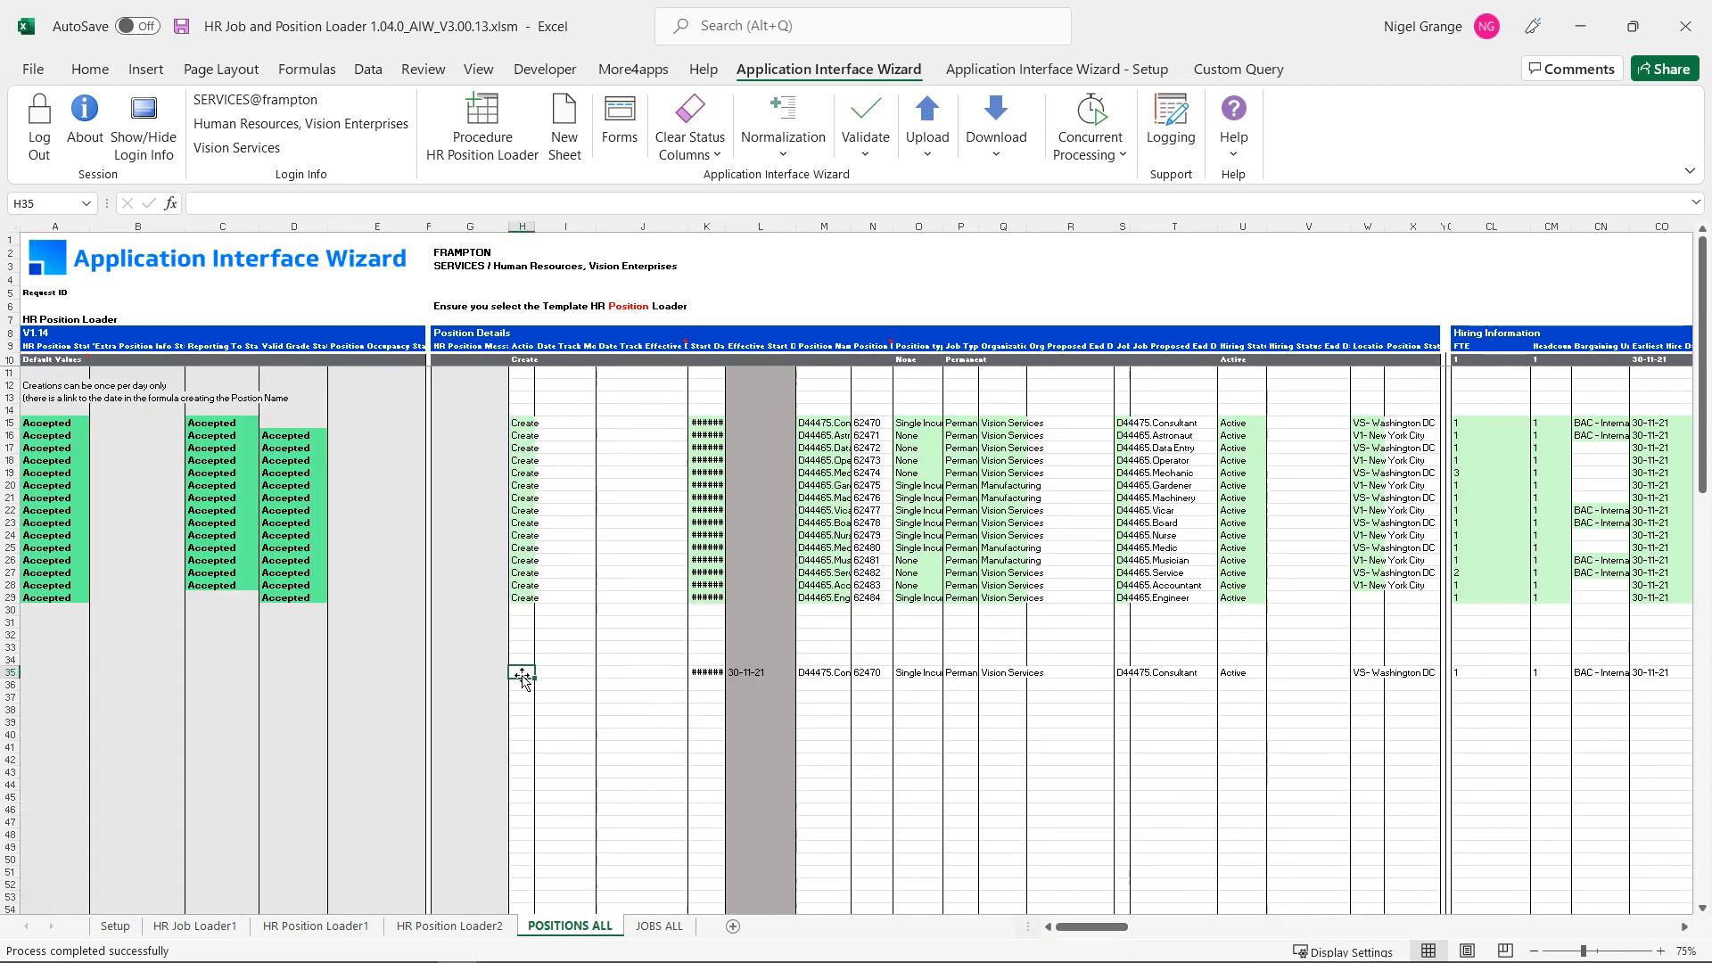
pyautogui.doubleClick(521, 671)
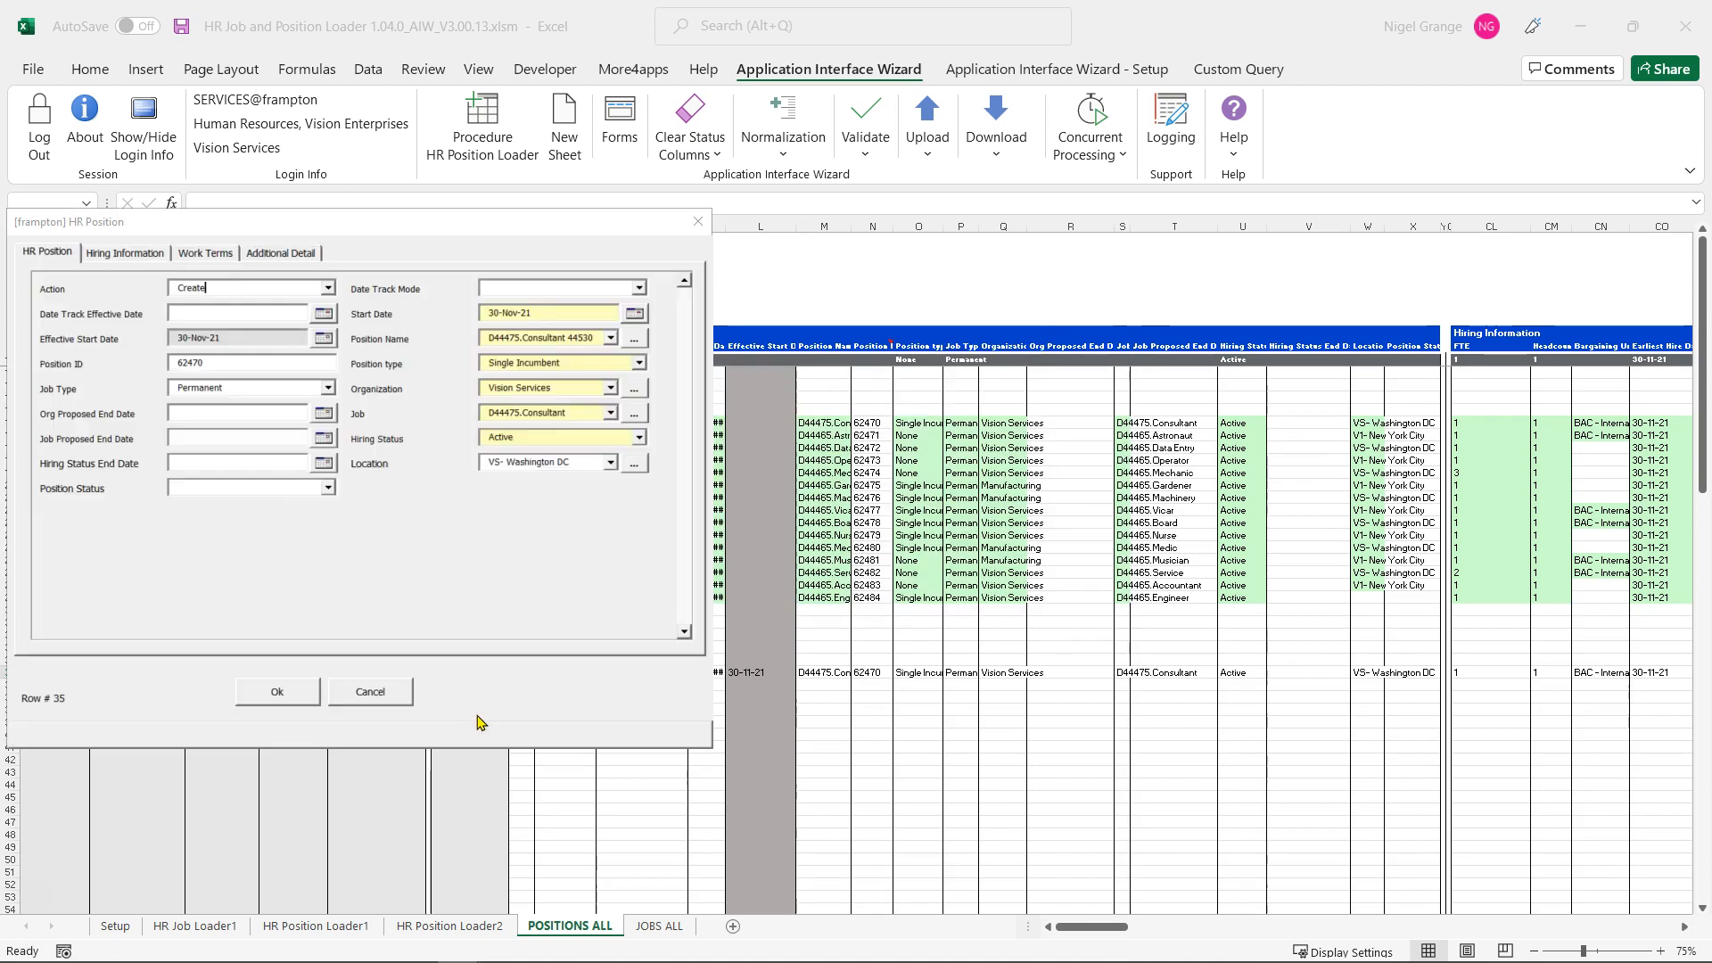
pyautogui.click(329, 288)
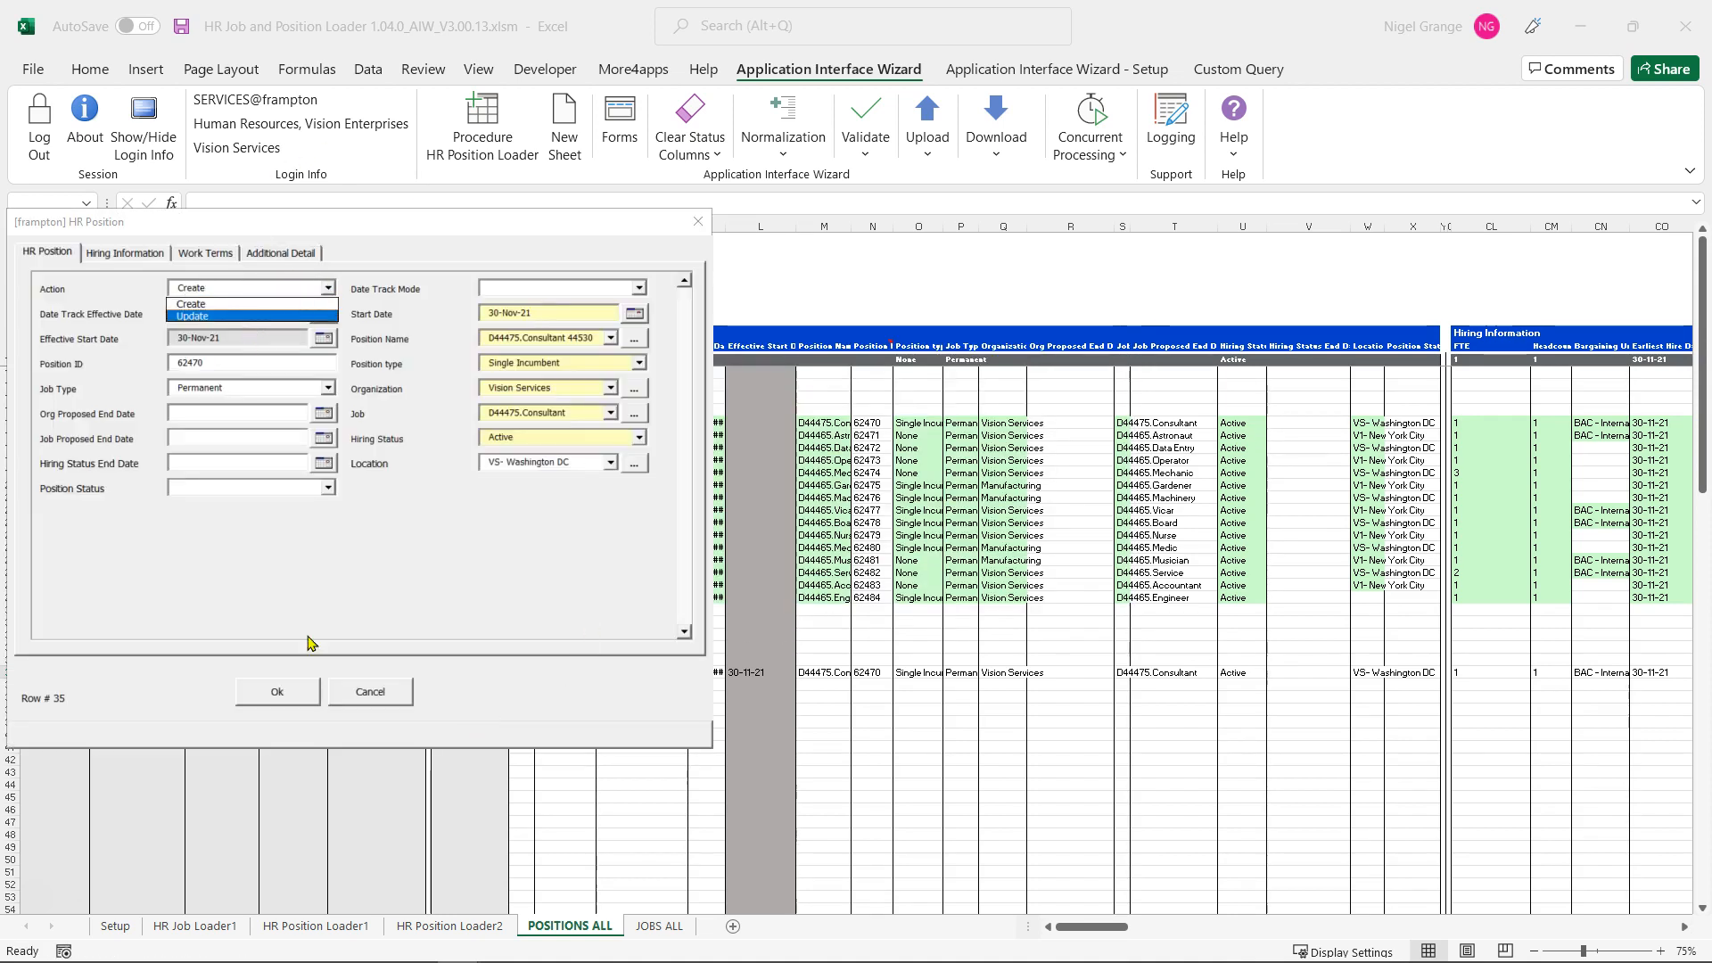
pyautogui.click(370, 701)
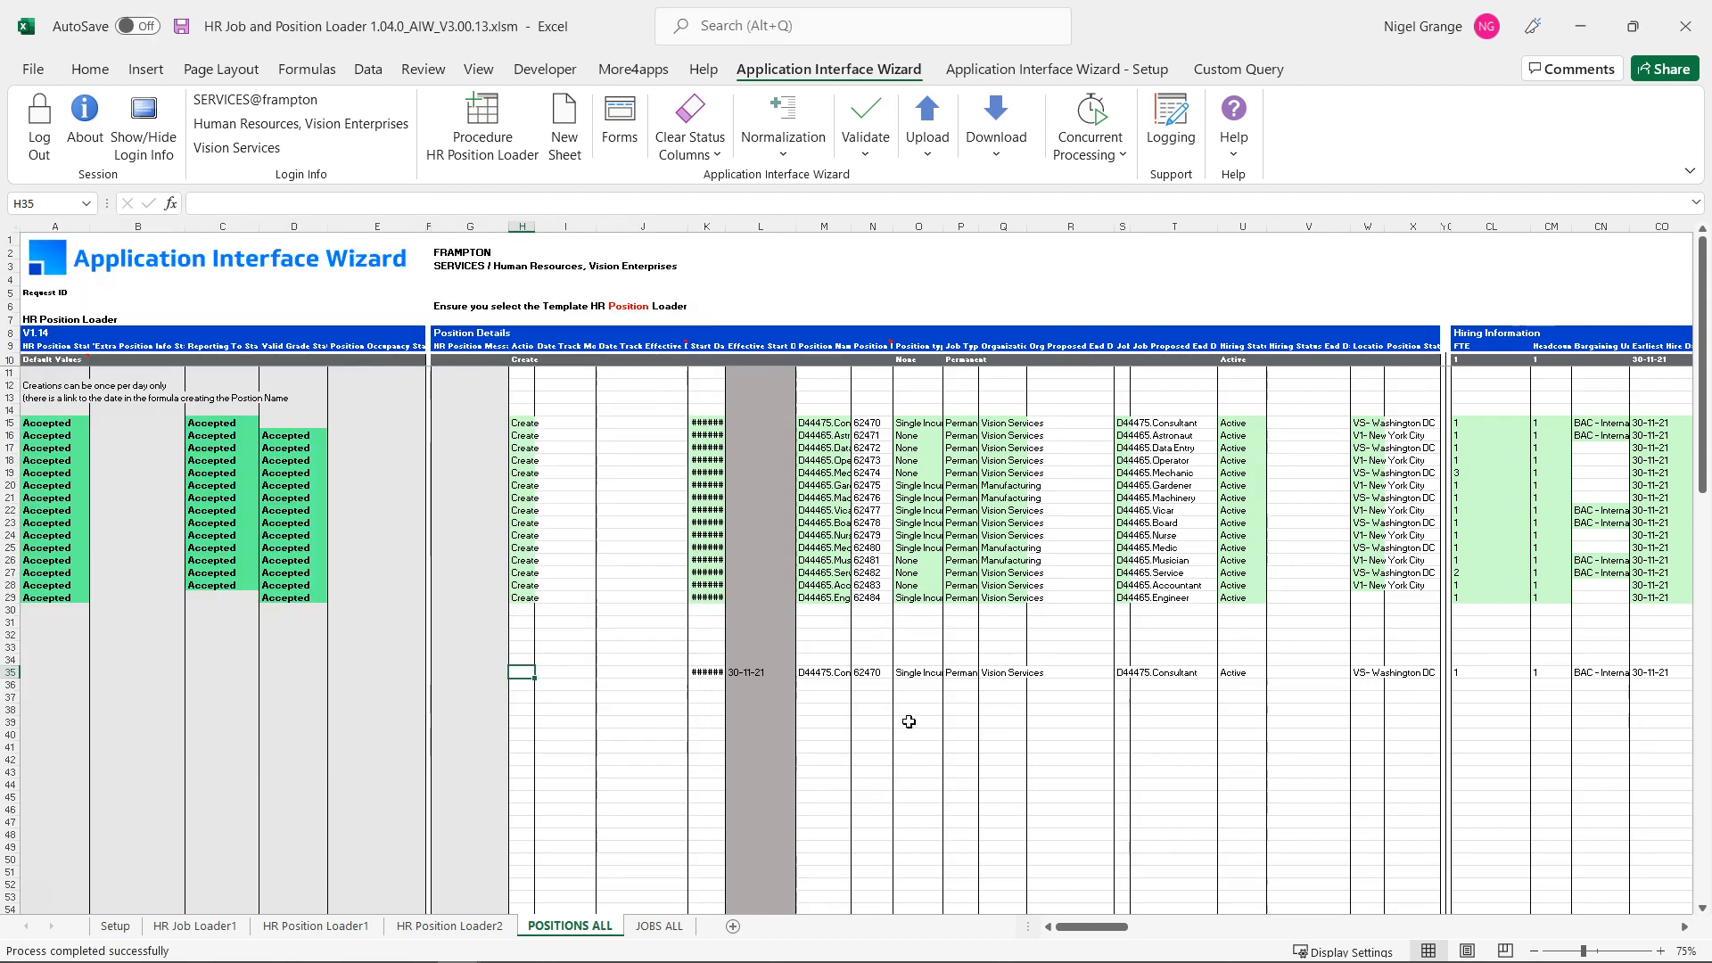